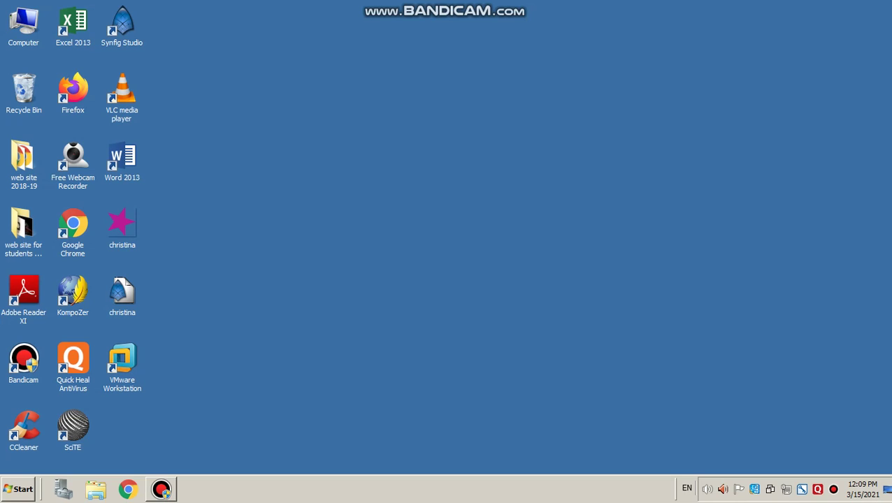
- Launch Excel 2013 from the Microsoft Office 2013 programs and create a blank workbook
{"action": "left_click", "coordinate": [18, 489]}
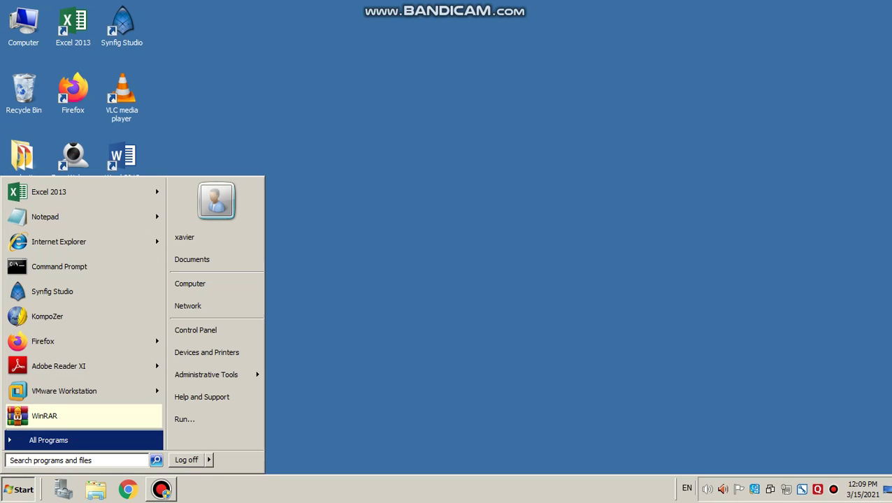
{"action": "left_click", "coordinate": [35, 440]}
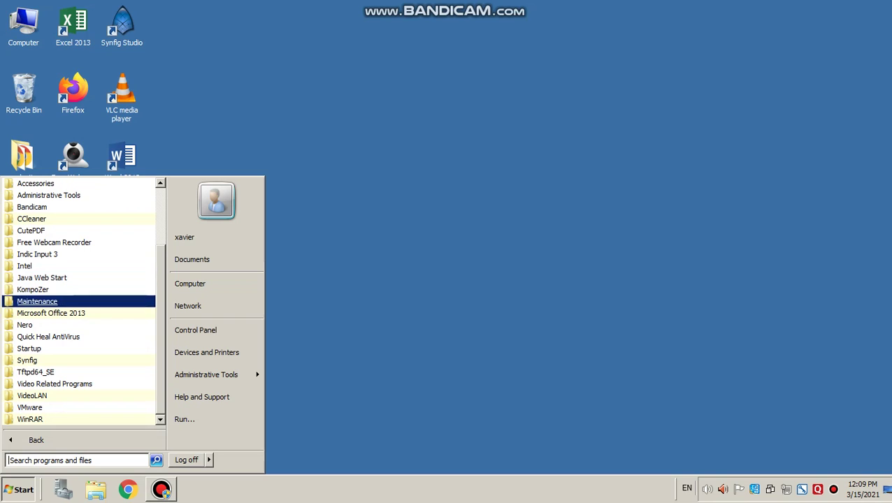
{"action": "left_click", "coordinate": [50, 314]}
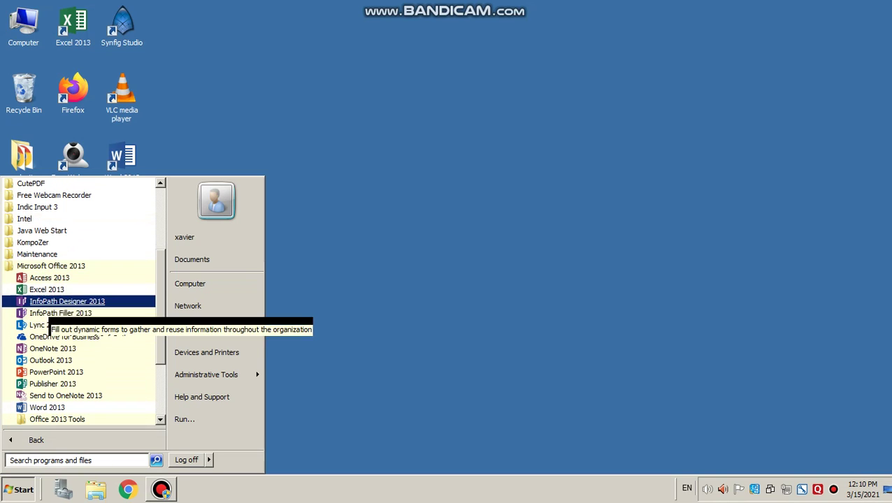
{"action": "left_click", "coordinate": [70, 302]}
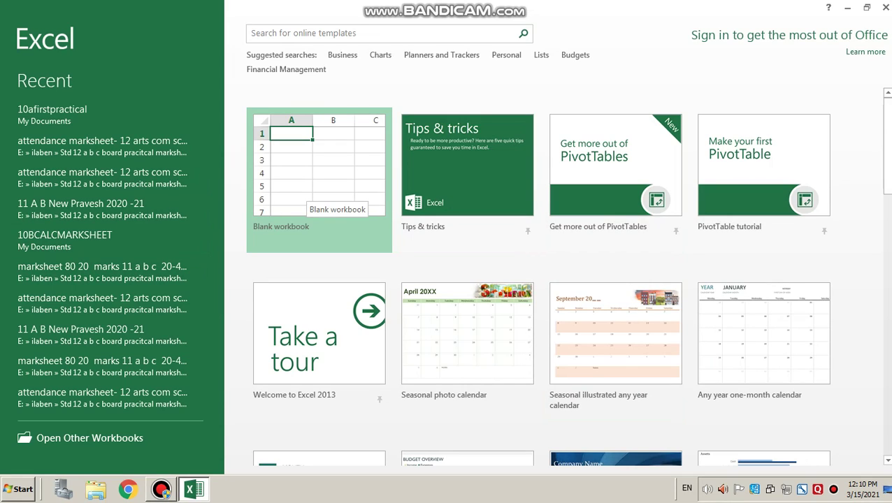
{"action": "left_click", "coordinate": [311, 195]}
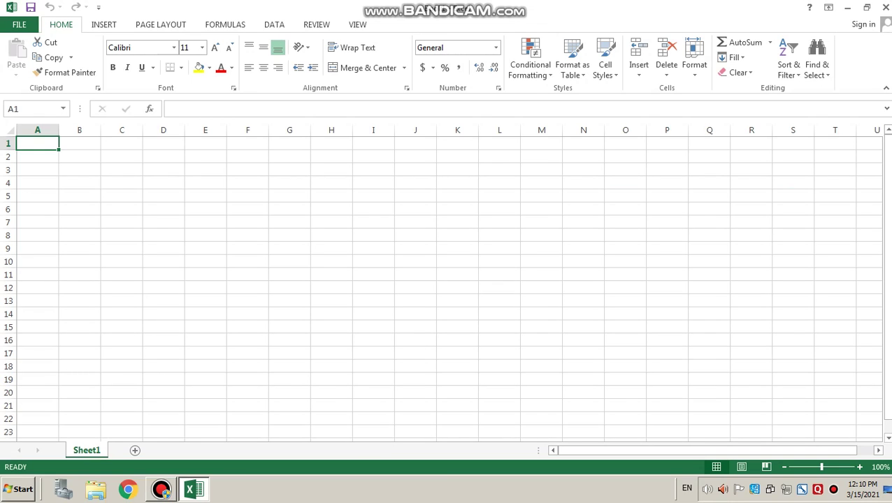
- Enter the headers no, name, guj and eng in cells A1 to D1
{"action": "type", "text": "no"}
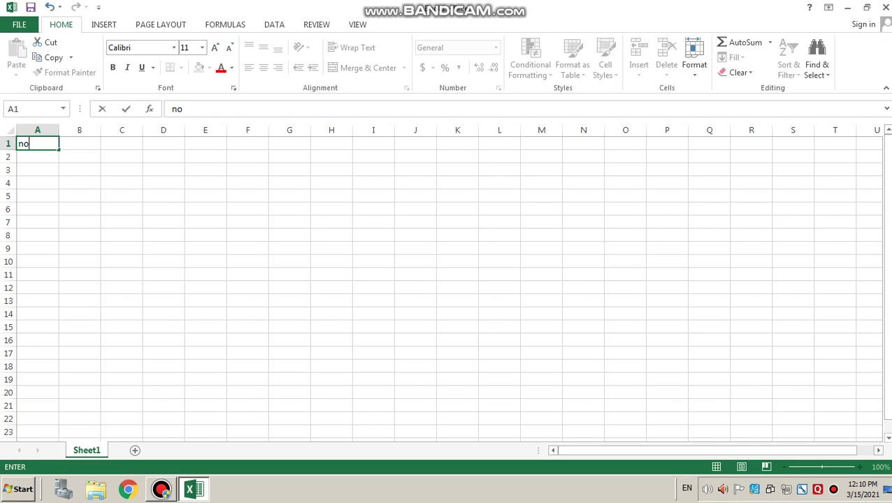
{"action": "key", "text": "Tab"}
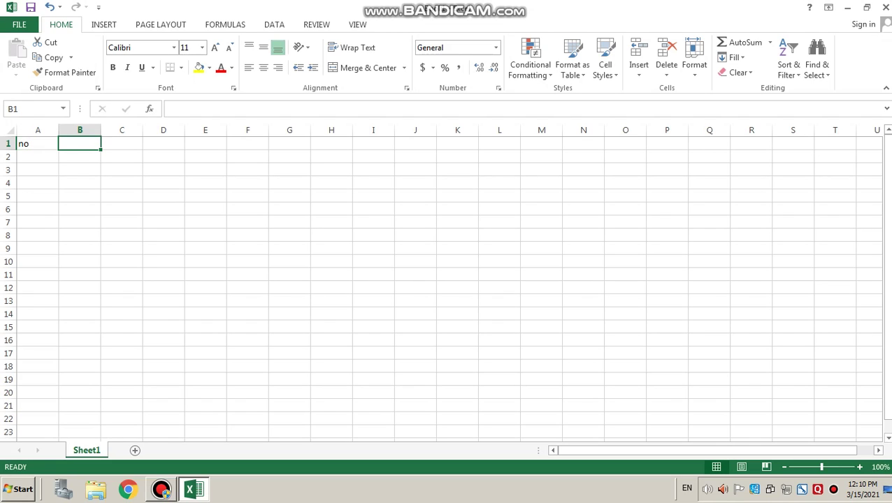
{"action": "type", "text": "name"}
{"action": "key", "text": "Tab"}
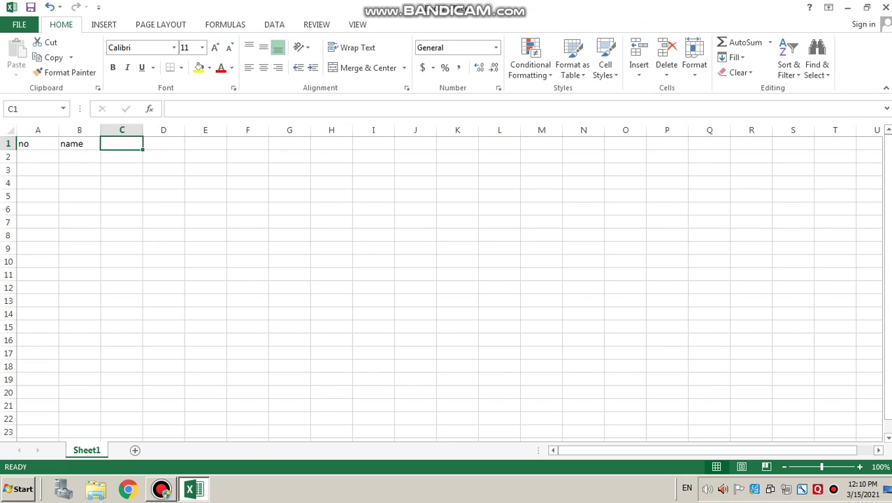
{"action": "type", "text": "guj"}
{"action": "key", "text": "Tab"}
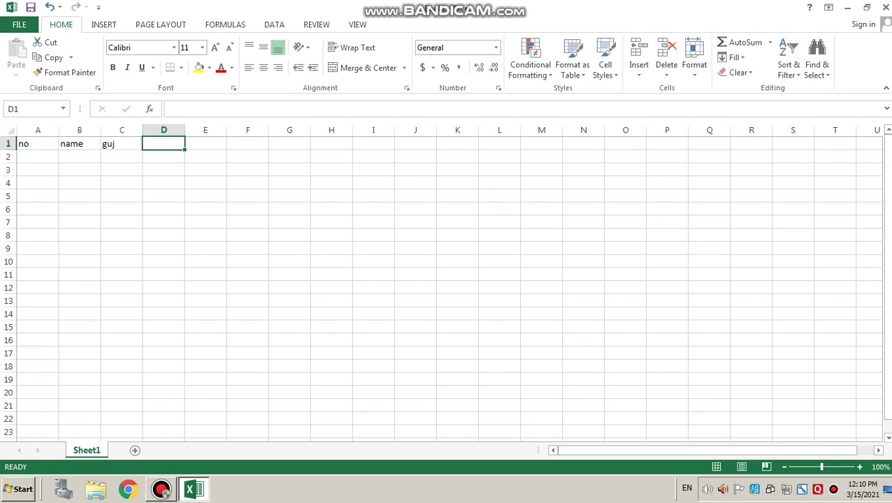
{"action": "type", "text": "eng"}
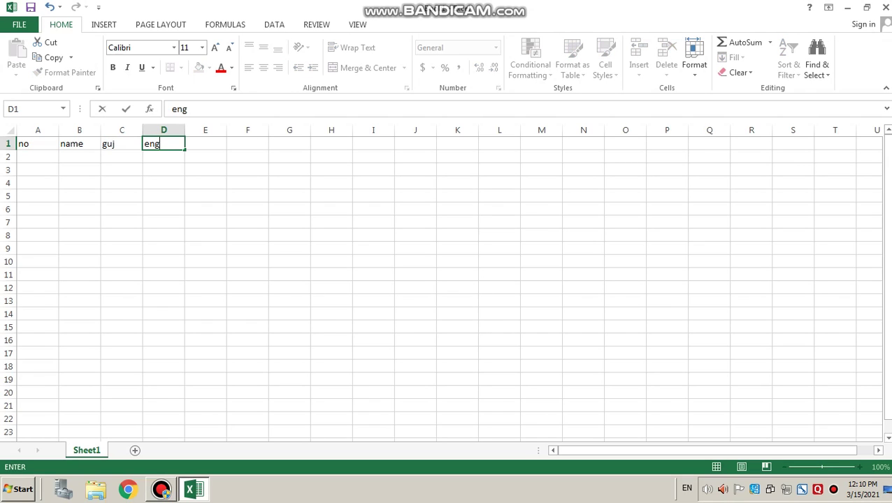
{"action": "key", "text": "Tab"}
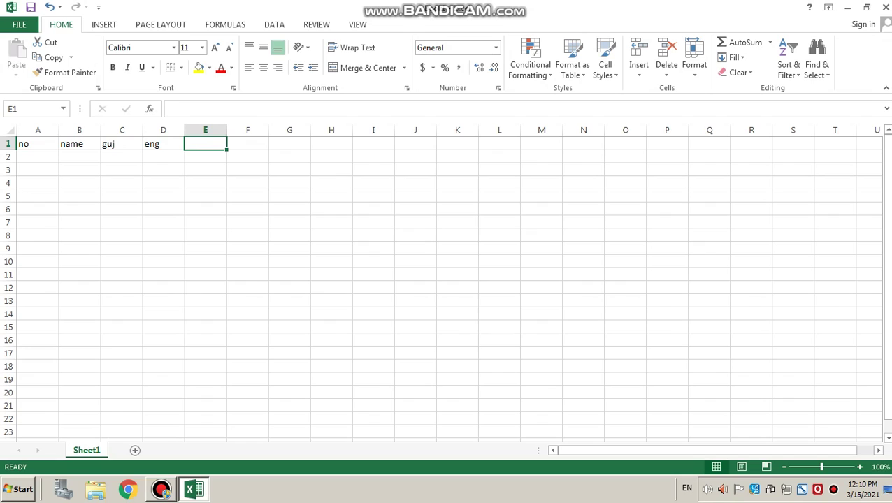
- Enter the subject headers sci, maths, soc and sansk in cells E1 to H1
{"action": "type", "text": "sci"}
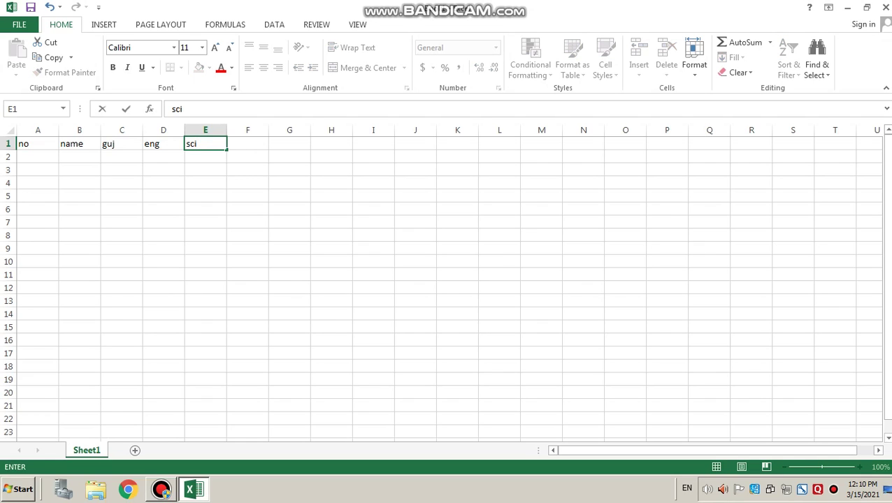
{"action": "key", "text": "Tab"}
{"action": "type", "text": "maths"}
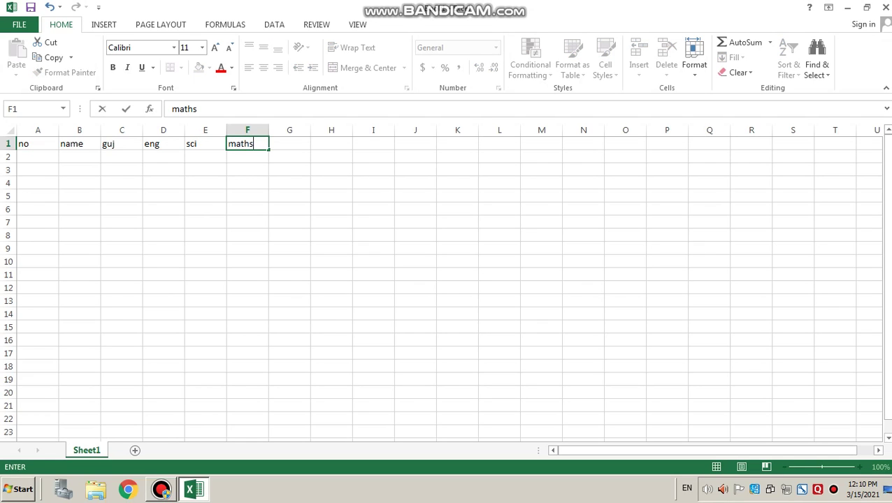
{"action": "key", "text": "Tab"}
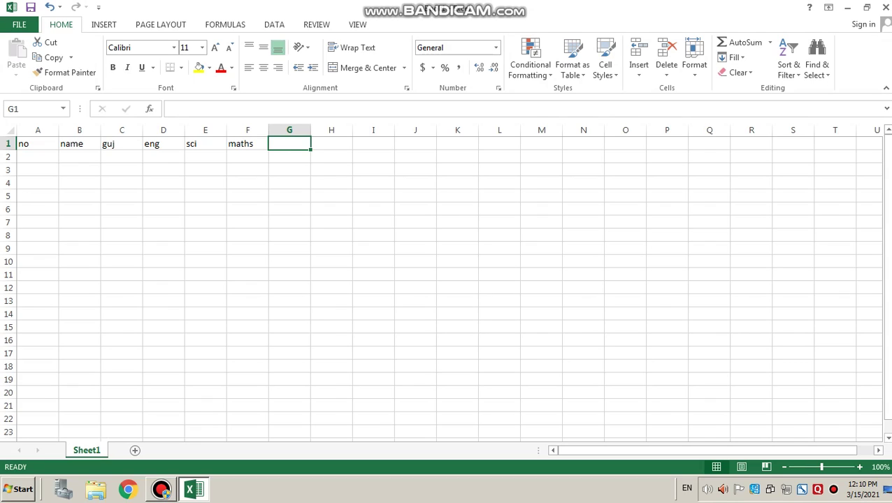
{"action": "type", "text": "soo"}
{"action": "key", "text": "BackSpace"}
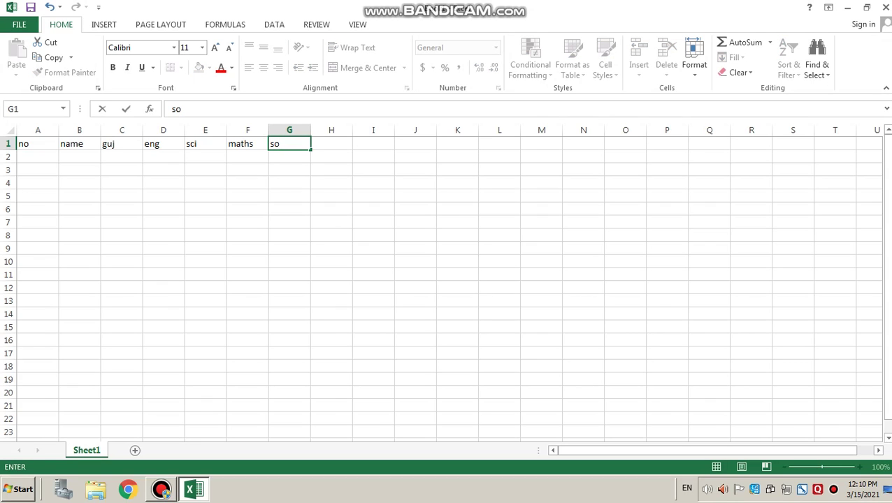
{"action": "type", "text": "c"}
{"action": "key", "text": "Tab"}
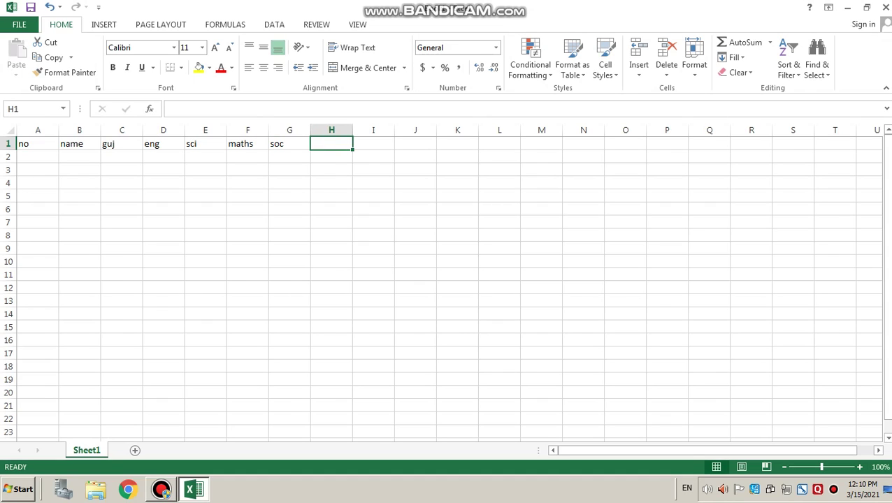
{"action": "type", "text": "sa"}
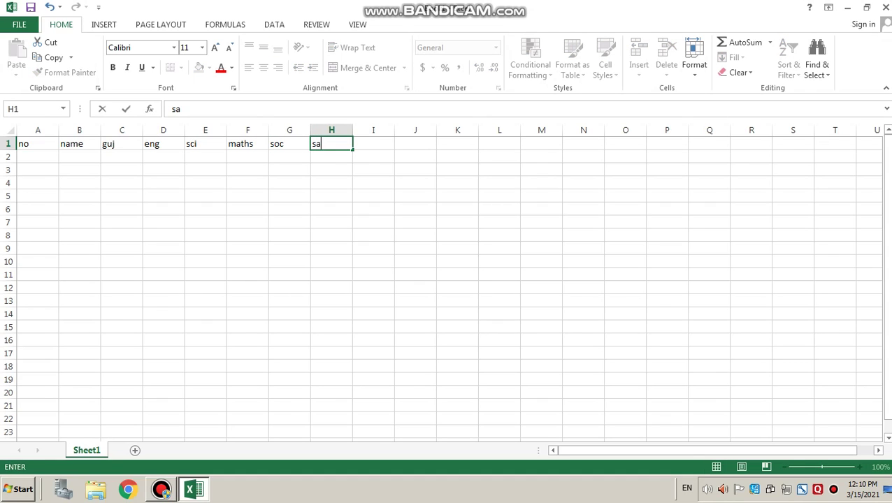
{"action": "type", "text": "nsk"}
{"action": "key", "text": "Tab"}
- Enter the headers total in I1 and percentage in J1
{"action": "type", "text": "totoa"}
{"action": "key", "text": "BackSpace"}
{"action": "key", "text": "BackSpace"}
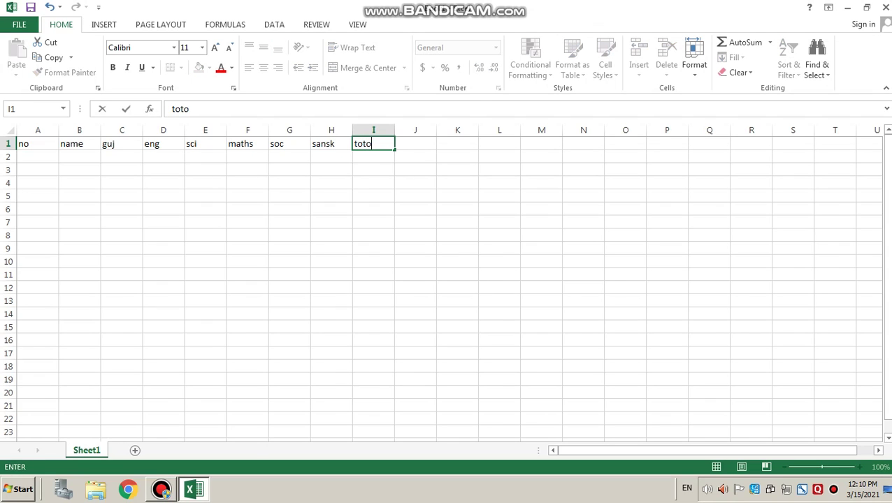
{"action": "type", "text": "al"}
{"action": "key", "text": "Tab"}
{"action": "type", "text": "pe"}
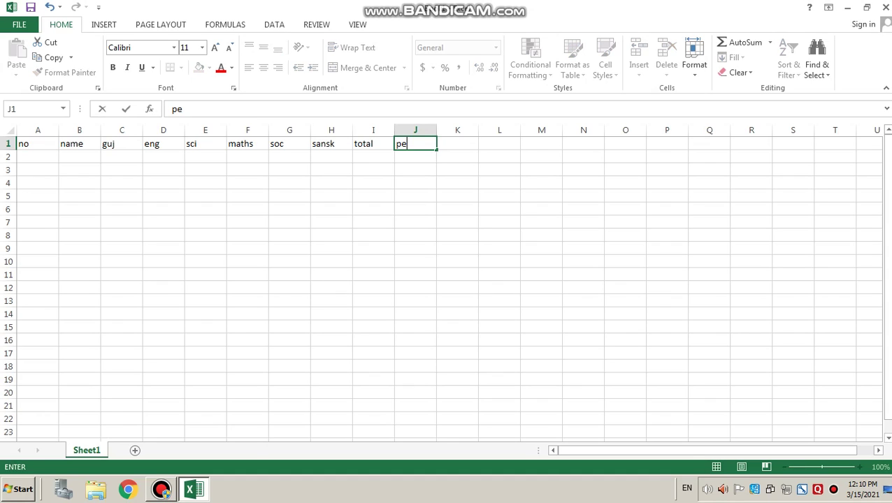
{"action": "type", "text": "rcentaage"}
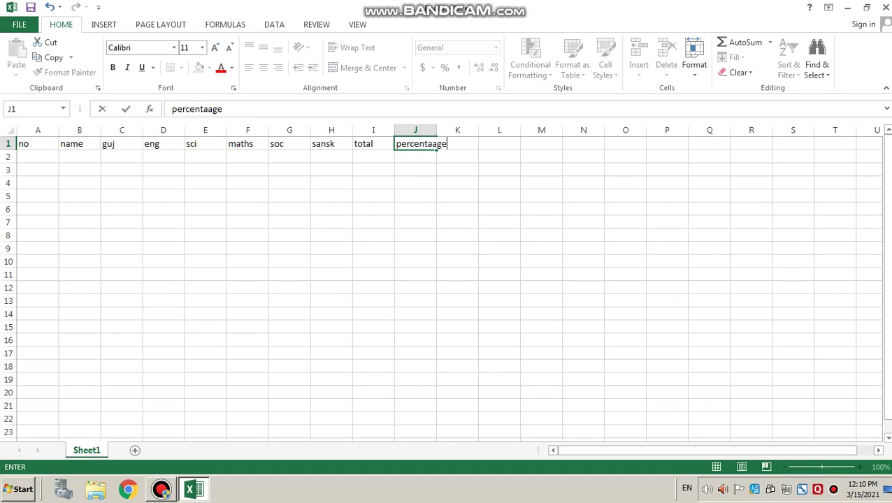
{"action": "key", "text": "BackSpace"}
{"action": "key", "text": "BackSpace"}
{"action": "key", "text": "BackSpace"}
{"action": "type", "text": "ge"}
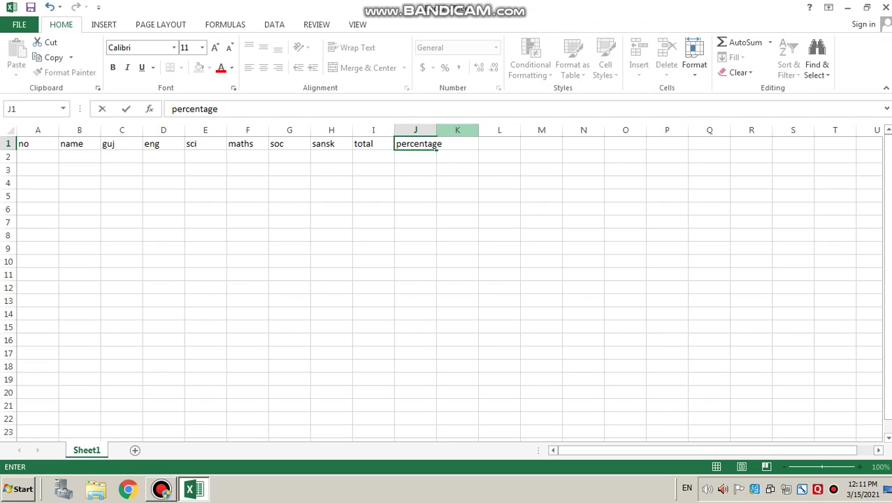
- Autofit the widths of column A and columns C through J to their header text
{"action": "left_click", "coordinate": [442, 130]}
{"action": "double_click", "coordinate": [436, 130]}
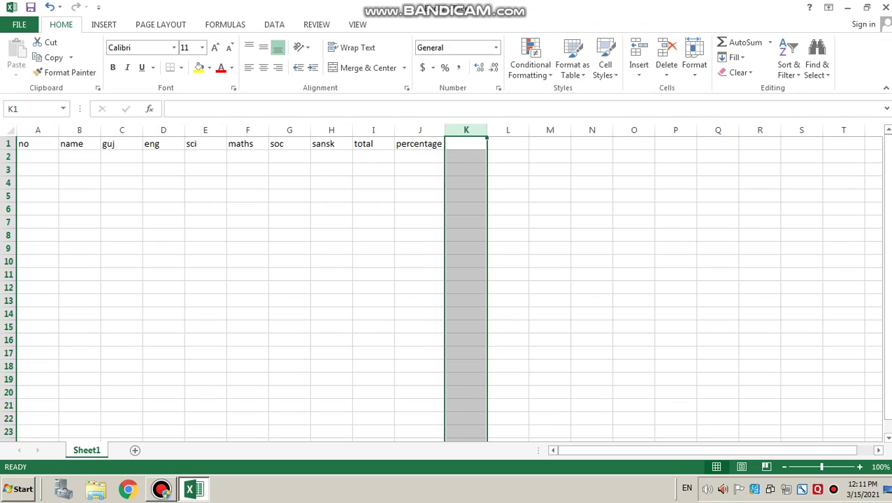
{"action": "double_click", "coordinate": [394, 130]}
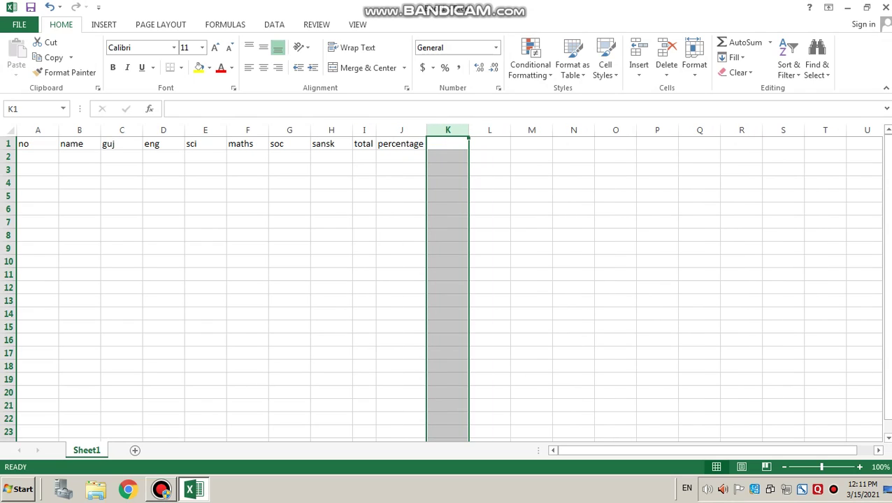
{"action": "double_click", "coordinate": [353, 130]}
{"action": "double_click", "coordinate": [311, 130]}
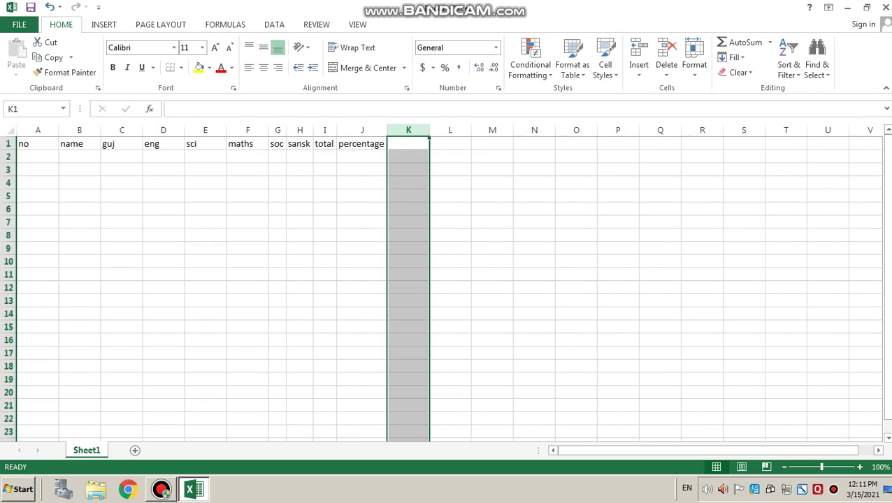
{"action": "double_click", "coordinate": [269, 130]}
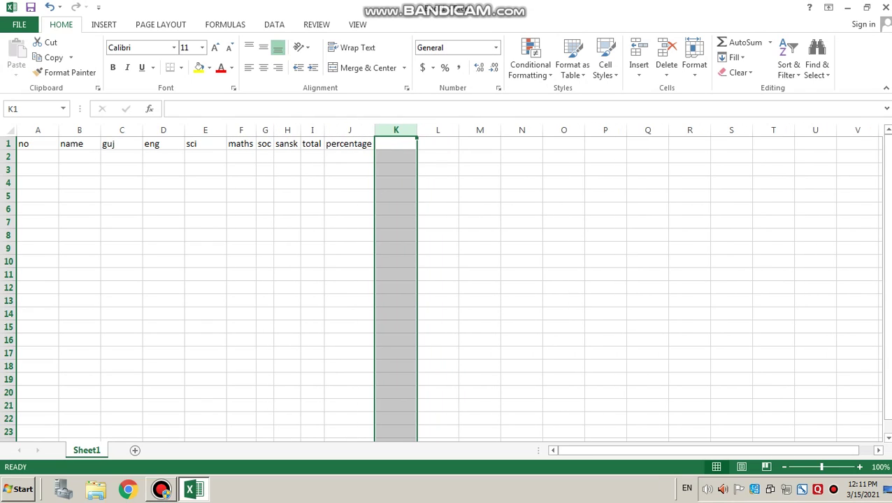
{"action": "double_click", "coordinate": [226, 130]}
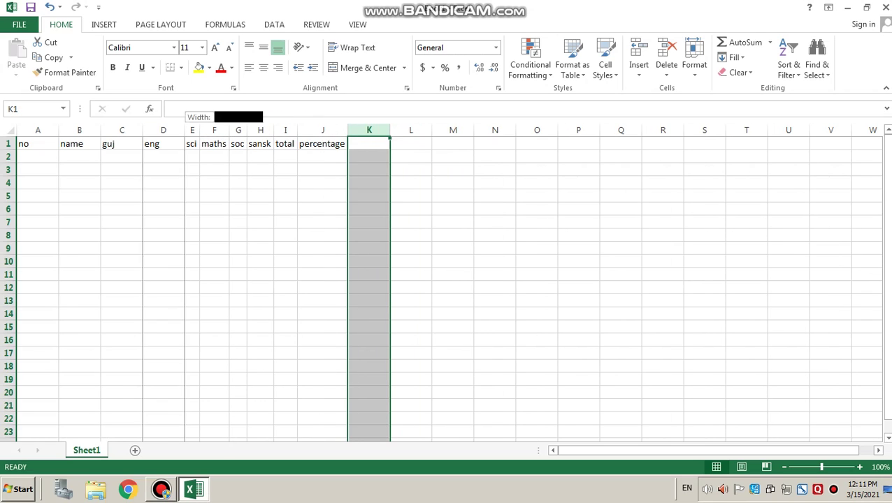
{"action": "double_click", "coordinate": [184, 130]}
{"action": "double_click", "coordinate": [143, 130]}
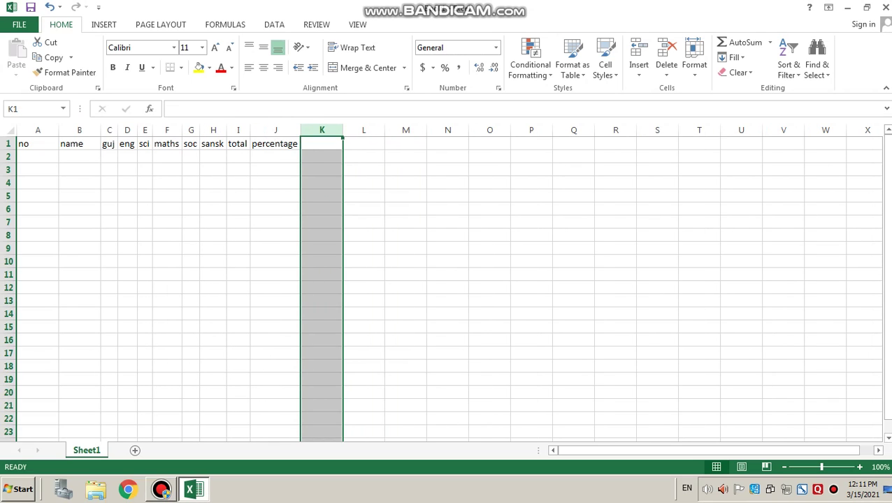
{"action": "double_click", "coordinate": [59, 130]}
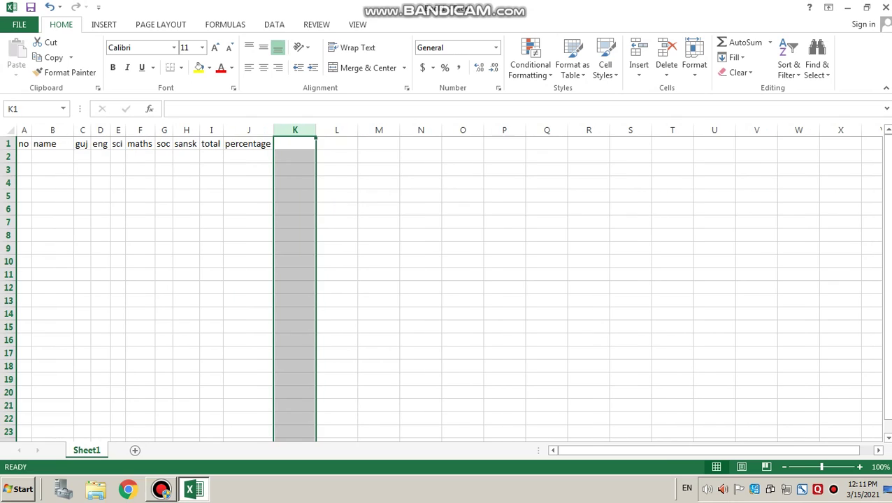
- Number the student rows 1 to 4 in cells A2 to A5
{"action": "left_click", "coordinate": [24, 157]}
{"action": "type", "text": "1"}
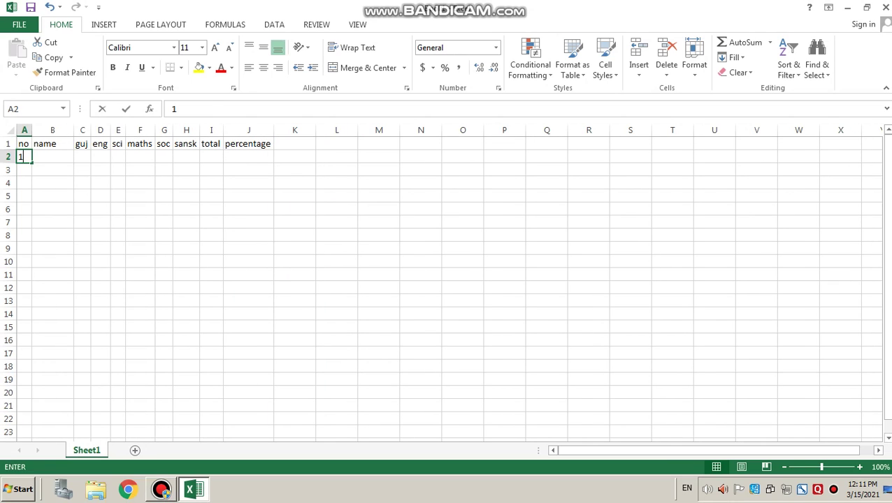
{"action": "key", "text": "Return"}
{"action": "type", "text": "2"}
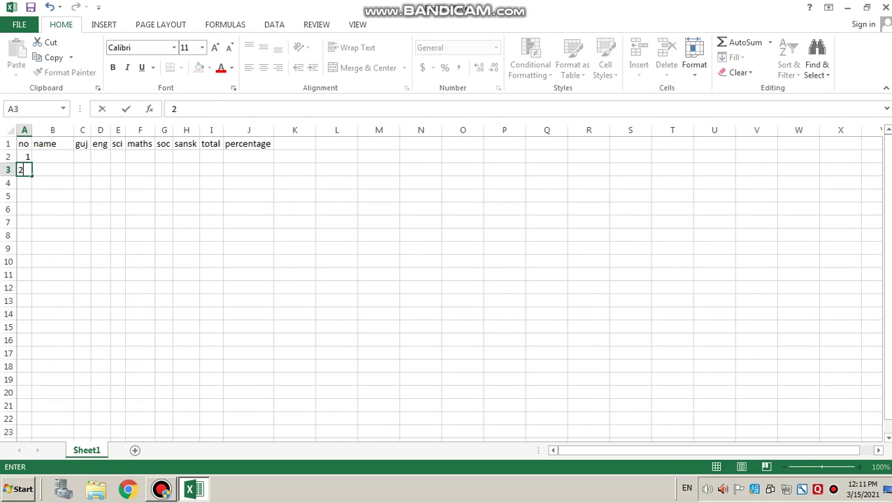
{"action": "key", "text": "Return"}
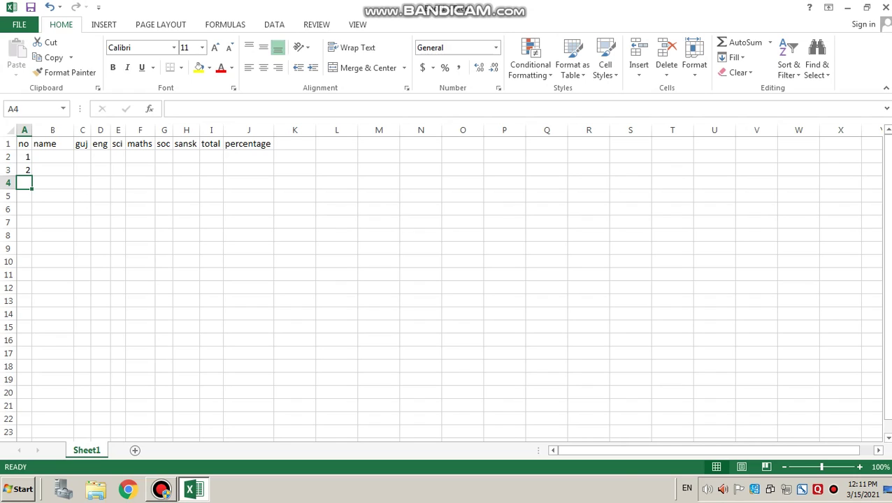
{"action": "type", "text": "3"}
{"action": "key", "text": "Return"}
{"action": "type", "text": "4"}
{"action": "key", "text": "Tab"}
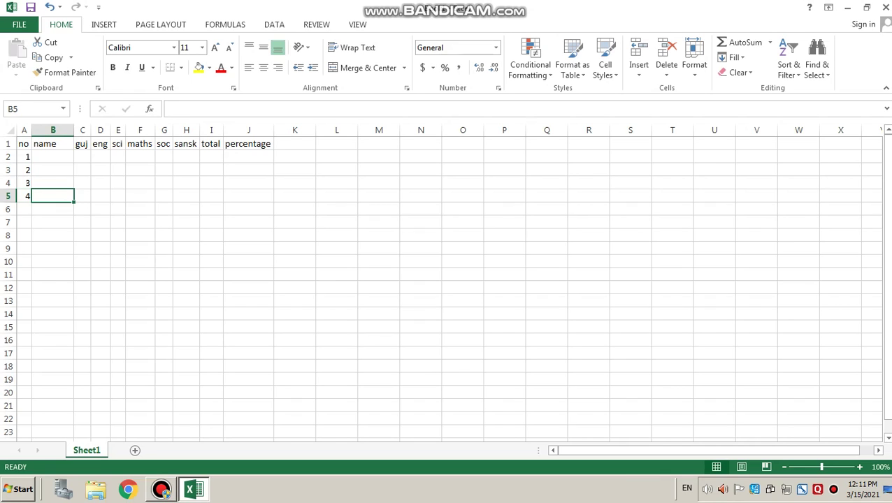
- Enter the four students' first names in cells B2 to B5 of the name column
{"action": "key", "text": "Up"}
{"action": "key", "text": "Up"}
{"action": "key", "text": "Up"}
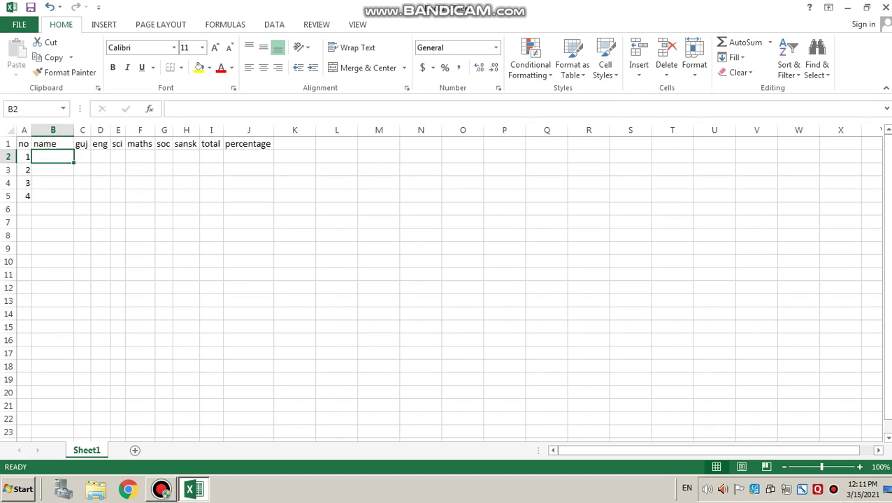
{"action": "type", "text": "salman"}
{"action": "key", "text": "Return"}
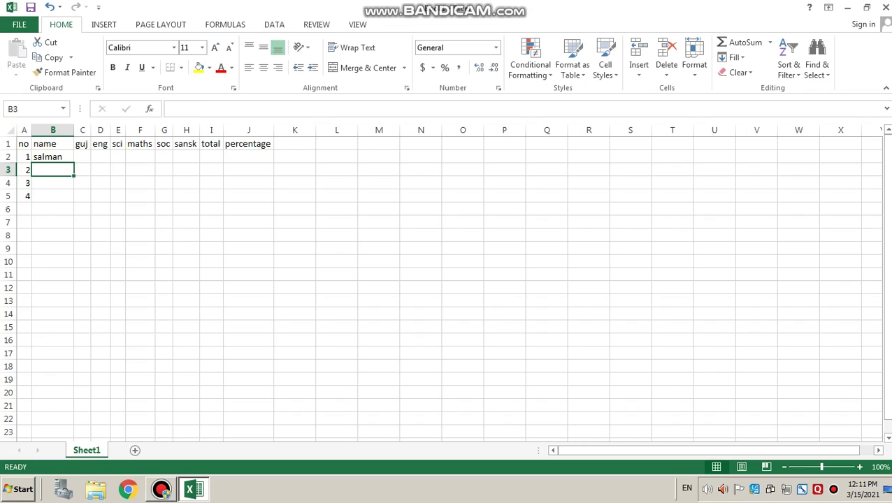
{"action": "type", "text": "rajesh"}
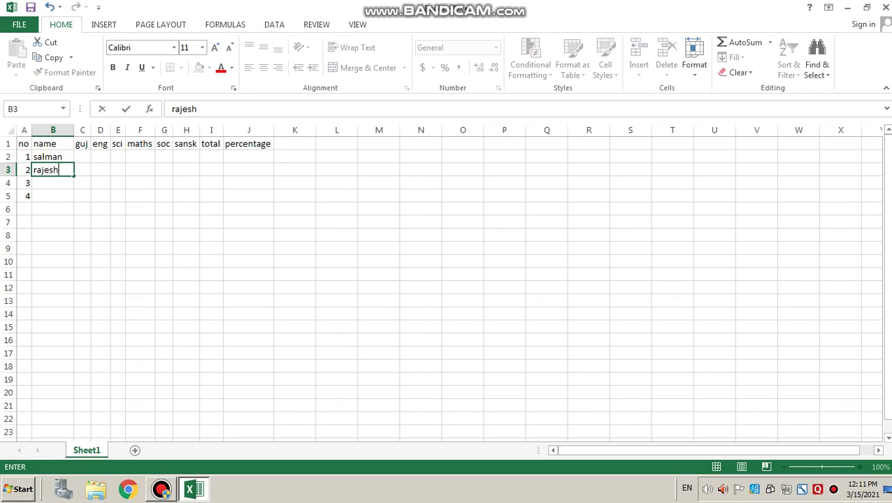
{"action": "key", "text": "Return"}
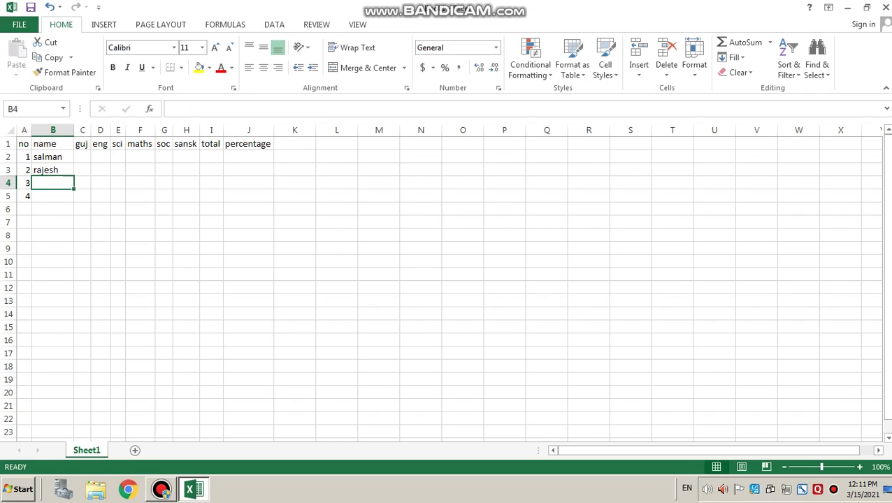
{"action": "type", "text": "r"}
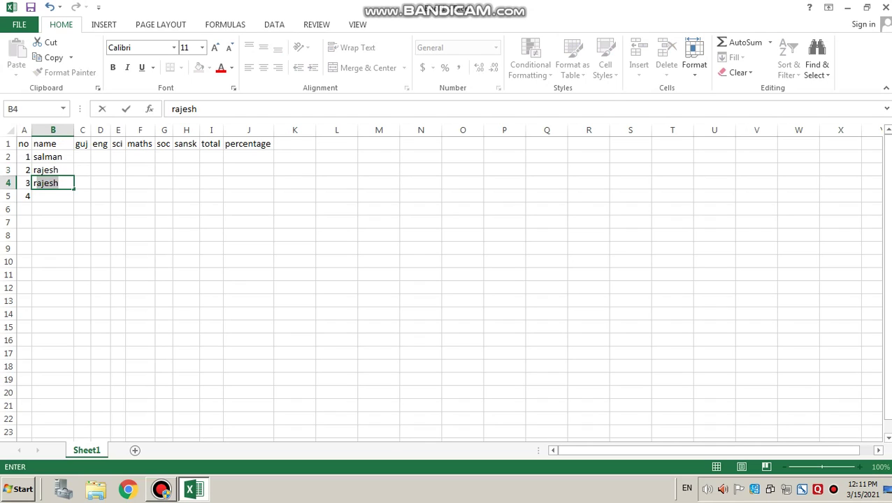
{"action": "type", "text": "onal"}
{"action": "key", "text": "Return"}
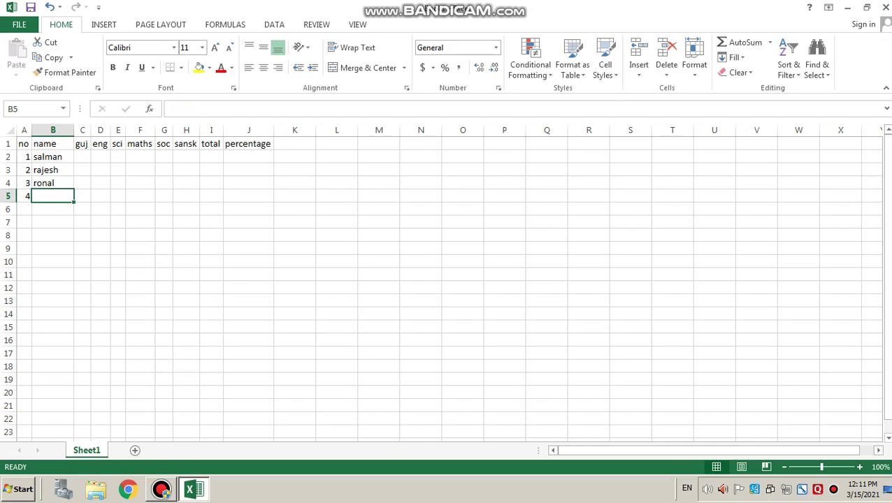
{"action": "type", "text": "anand"}
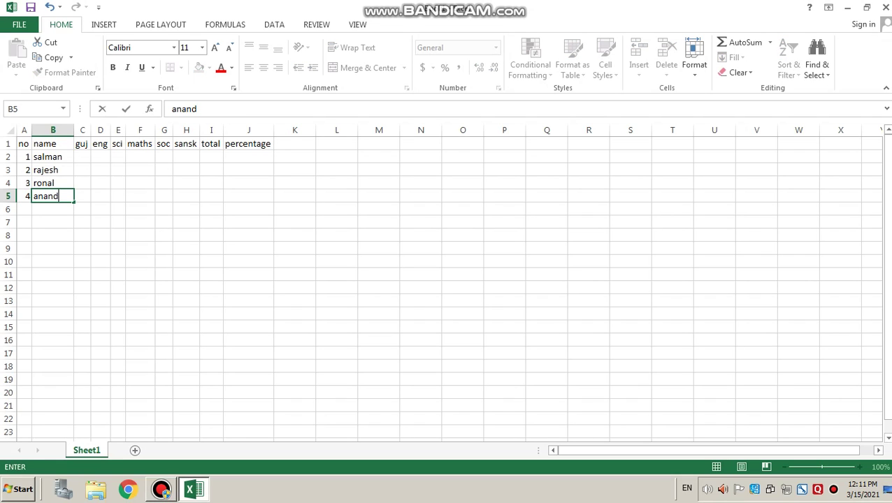
{"action": "key", "text": "Tab"}
- Enter the guj marks 45, 65, 36 and 12 in cells C2 to C5
{"action": "key", "text": "Up"}
{"action": "key", "text": "Up"}
{"action": "key", "text": "Up"}
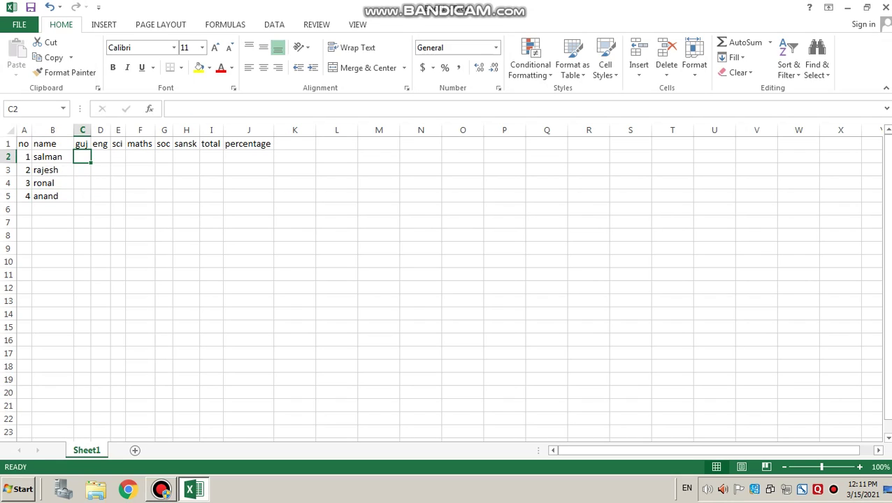
{"action": "type", "text": "45"}
{"action": "key", "text": "Return"}
{"action": "type", "text": "65"}
{"action": "key", "text": "Return"}
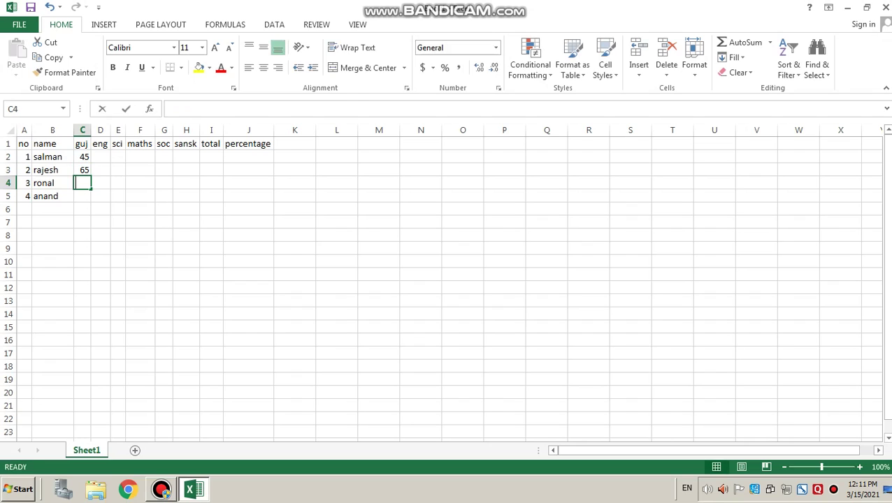
{"action": "type", "text": "36"}
{"action": "key", "text": "Return"}
{"action": "type", "text": "12"}
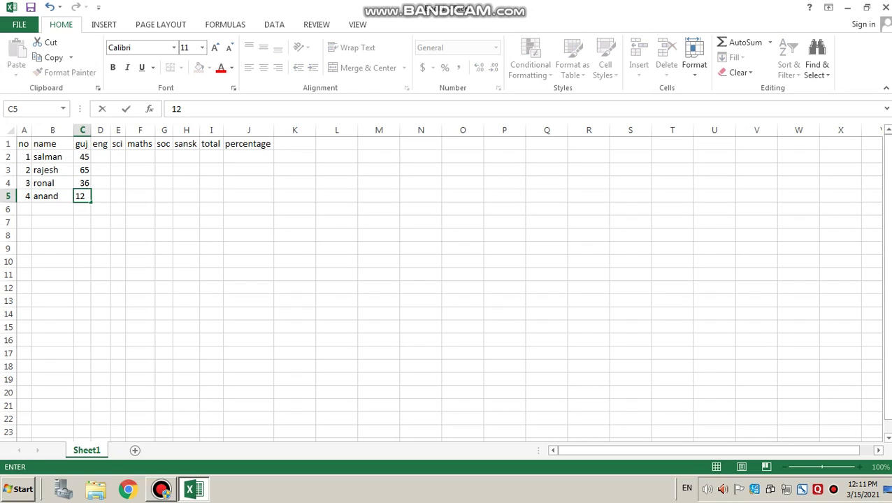
{"action": "key", "text": "Tab"}
- Enter the eng marks 58, 88, 65 and 2 in cells D2 to D5
{"action": "left_click", "coordinate": [101, 157]}
{"action": "type", "text": "585"}
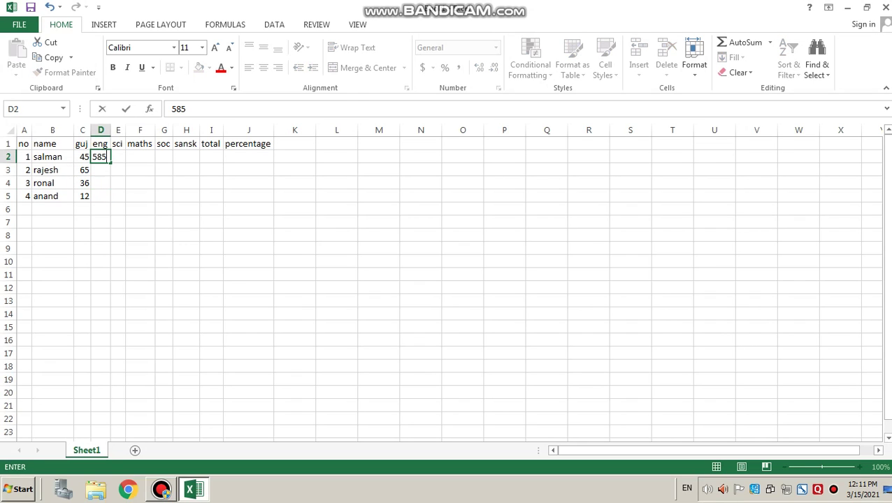
{"action": "key", "text": "BackSpace"}
{"action": "key", "text": "Return"}
{"action": "type", "text": "55"}
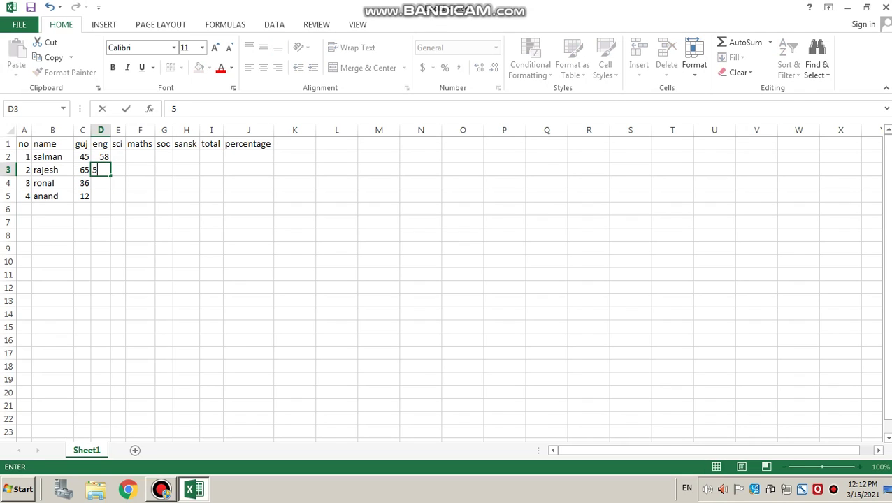
{"action": "key", "text": "BackSpace"}
{"action": "key", "text": "BackSpace"}
{"action": "type", "text": "88"}
{"action": "key", "text": "Return"}
{"action": "type", "text": "65"}
{"action": "key", "text": "Return"}
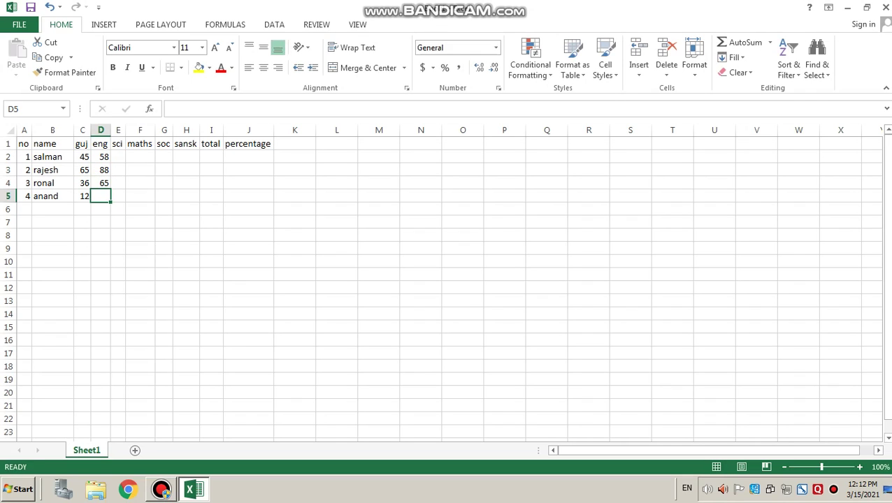
{"action": "type", "text": "2"}
{"action": "key", "text": "Return"}
- Enter the sci marks 98, 98, 88 and 56 in cells E2 to E5
{"action": "key", "text": "Up"}
{"action": "key", "text": "Up"}
{"action": "key", "text": "Right"}
{"action": "key", "text": "Up"}
{"action": "key", "text": "Up"}
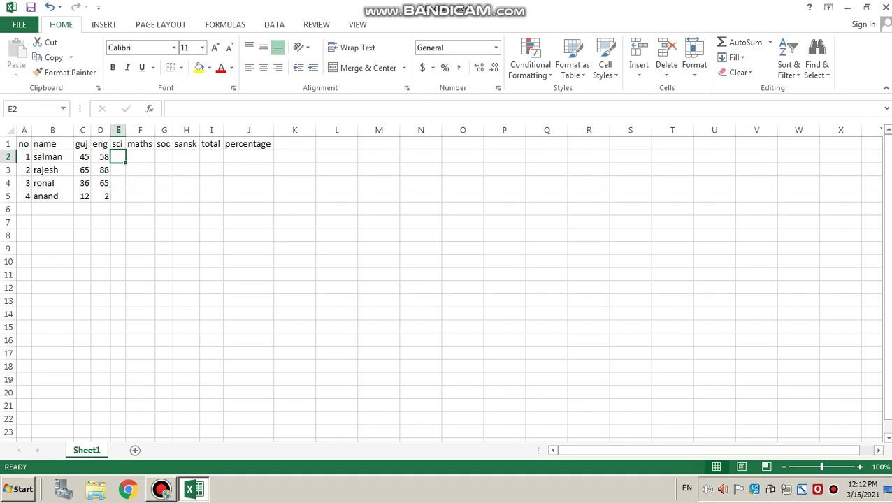
{"action": "type", "text": "98"}
{"action": "key", "text": "Return"}
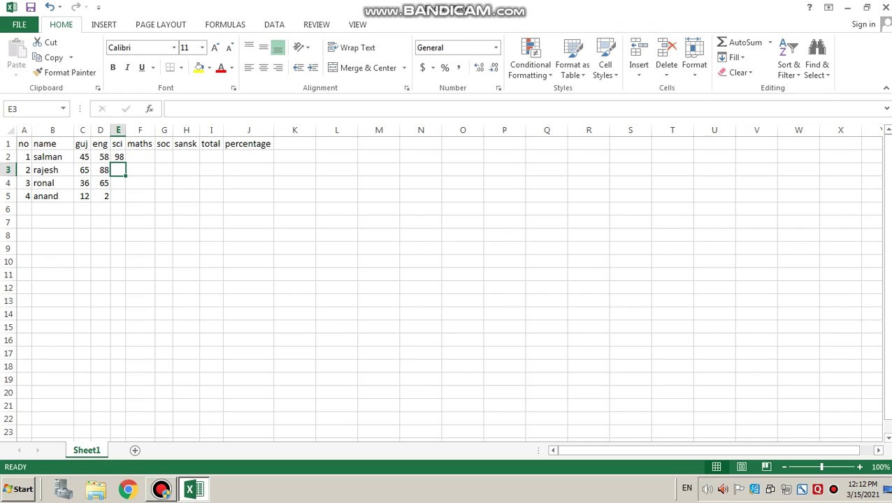
{"action": "type", "text": "98"}
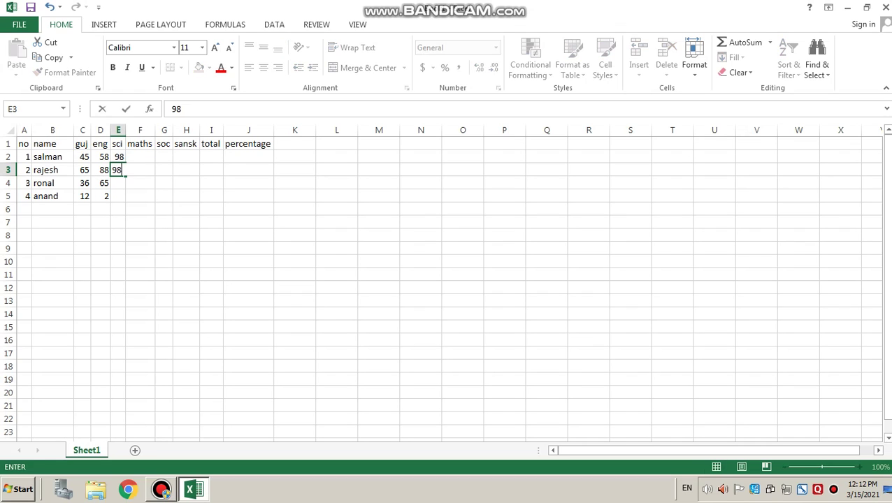
{"action": "key", "text": "Return"}
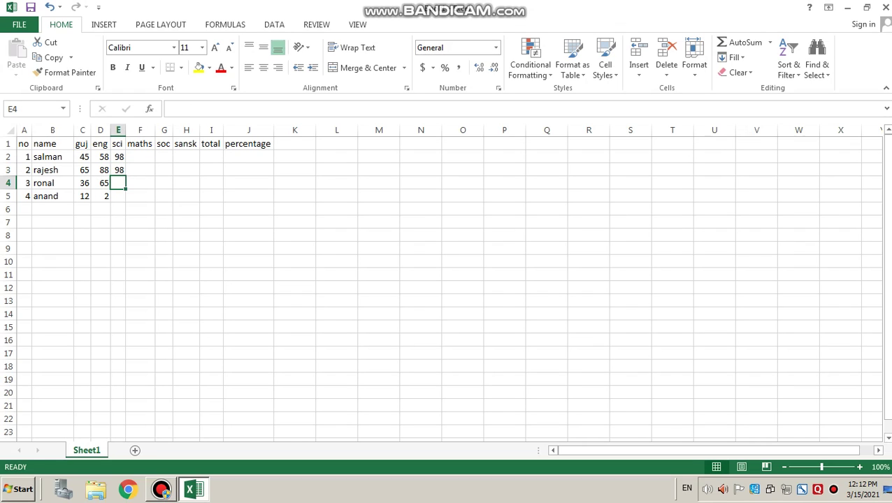
{"action": "type", "text": "88"}
{"action": "key", "text": "Return"}
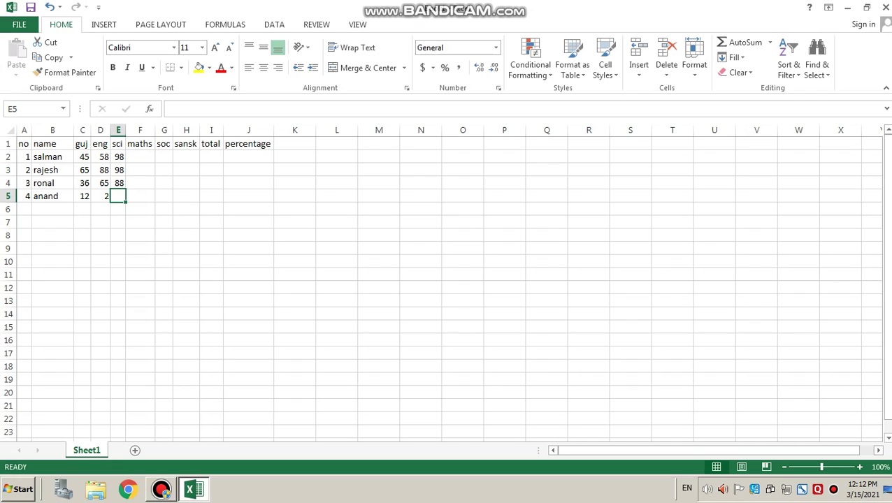
{"action": "type", "text": "56"}
{"action": "key", "text": "Tab"}
- Enter the maths marks 74, 85, 36 and 65 in cells F2 to F5
{"action": "key", "text": "Up"}
{"action": "key", "text": "Up"}
{"action": "key", "text": "Up"}
{"action": "key", "text": "Up"}
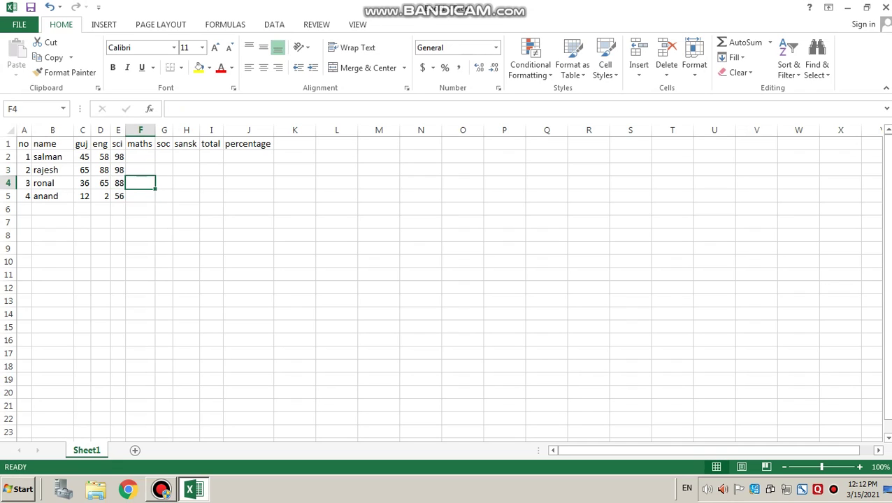
{"action": "left_click", "coordinate": [140, 156]}
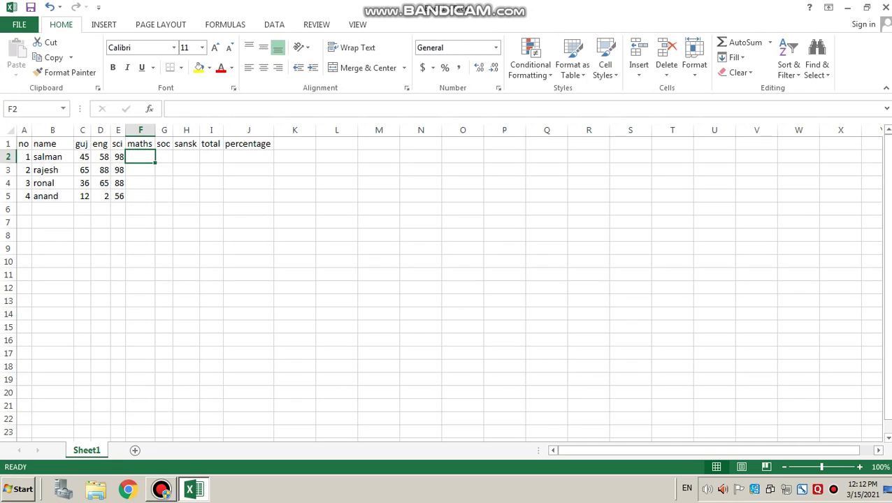
{"action": "type", "text": "74"}
{"action": "key", "text": "Return"}
{"action": "type", "text": "85"}
{"action": "key", "text": "Return"}
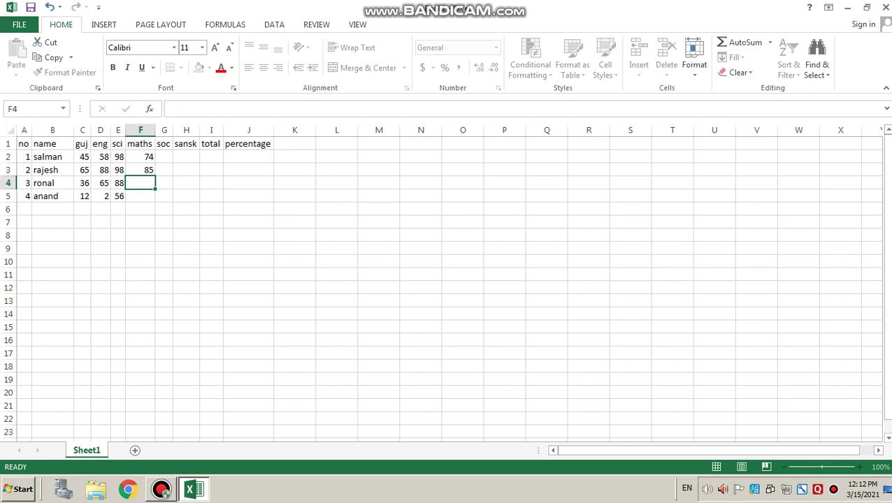
{"action": "type", "text": "36"}
{"action": "key", "text": "Return"}
{"action": "type", "text": "656"}
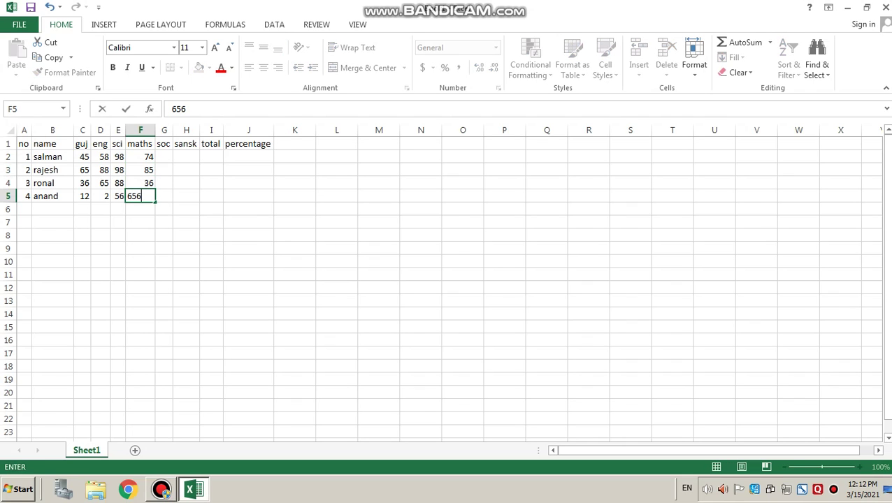
{"action": "key", "text": "BackSpace"}
{"action": "key", "text": "Tab"}
- Enter the soc marks 74, 85, 95 and 66 in cells G2 to G5
{"action": "key", "text": "Up"}
{"action": "key", "text": "Up"}
{"action": "key", "text": "Up"}
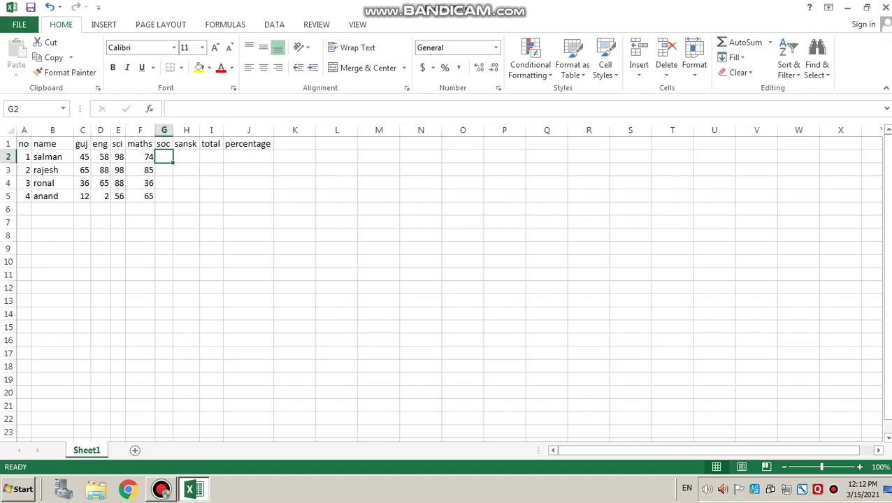
{"action": "type", "text": "74"}
{"action": "key", "text": "Return"}
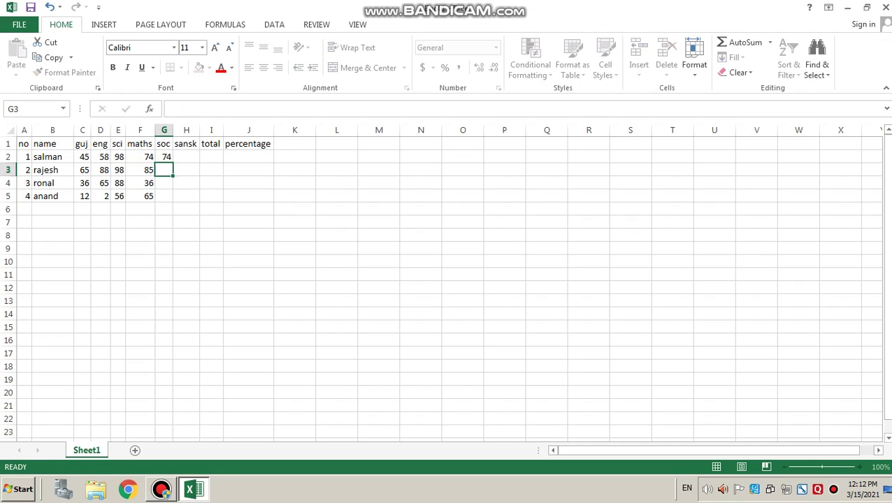
{"action": "type", "text": "85"}
{"action": "key", "text": "Return"}
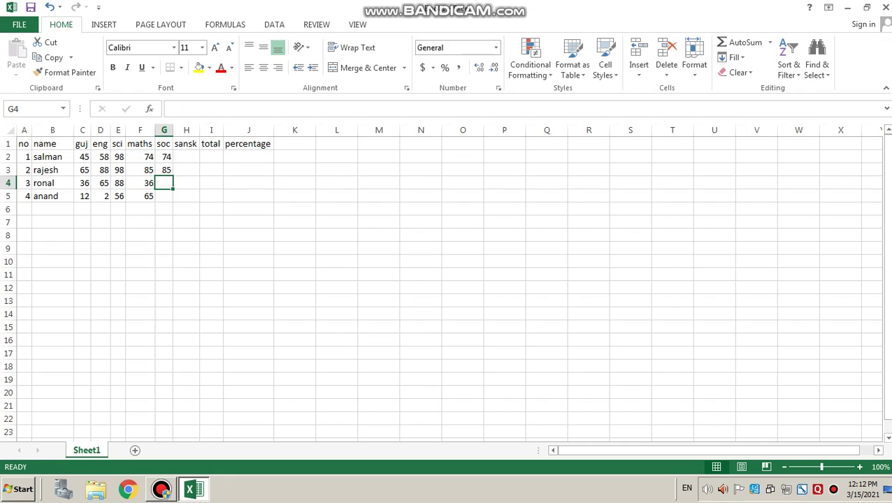
{"action": "type", "text": "955"}
{"action": "key", "text": "BackSpace"}
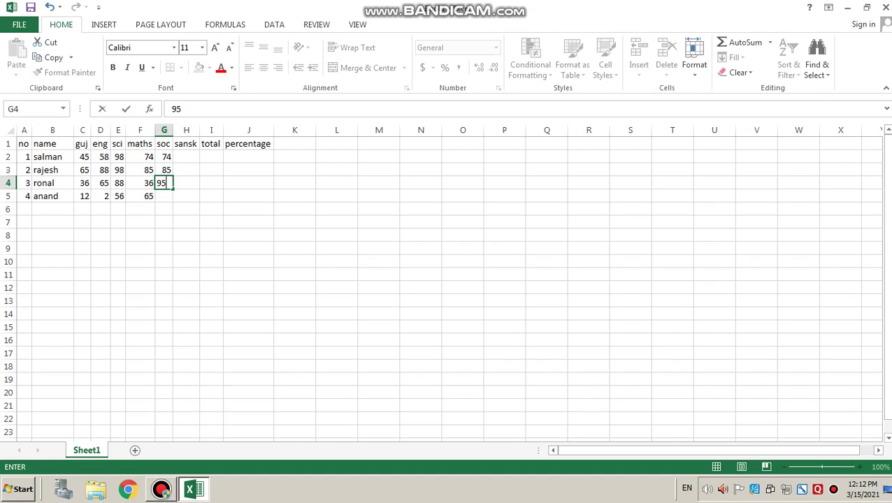
{"action": "key", "text": "Return"}
{"action": "type", "text": "66"}
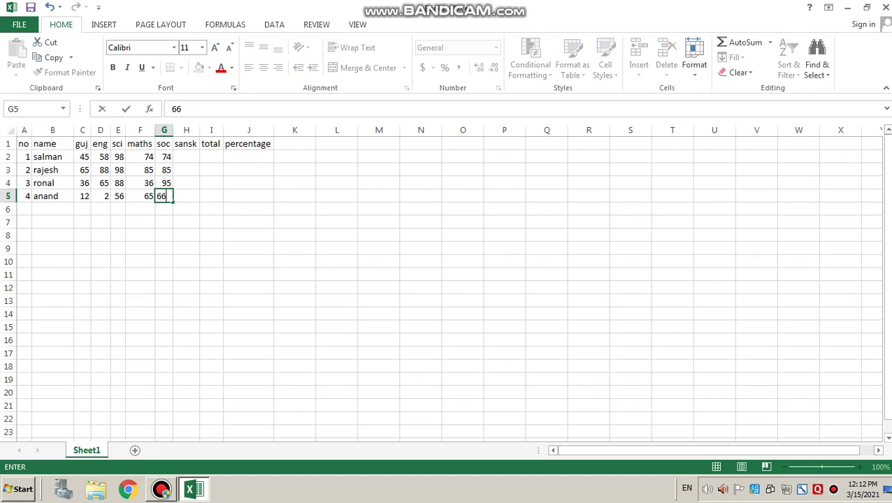
{"action": "key", "text": "Tab"}
- Enter the sansk marks 87, 98, 89 and 95 in cells H2 to H5
{"action": "key", "text": "Up"}
{"action": "key", "text": "Up"}
{"action": "key", "text": "Up"}
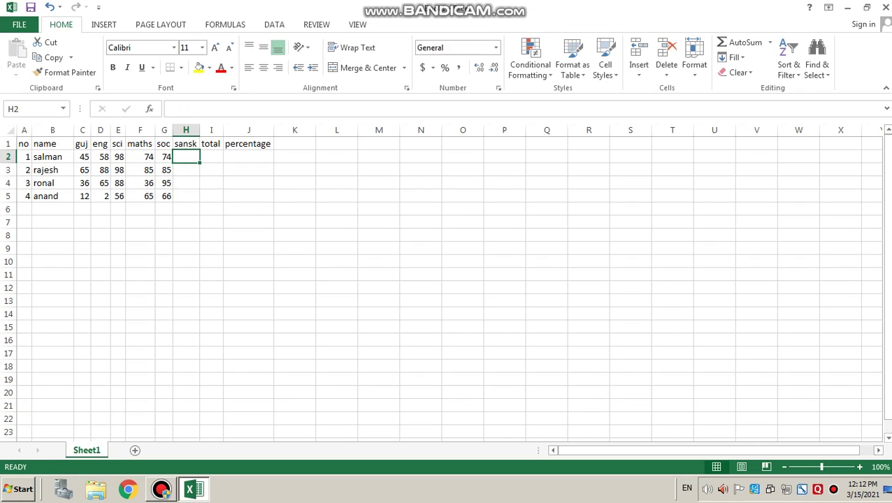
{"action": "type", "text": "87"}
{"action": "key", "text": "Return"}
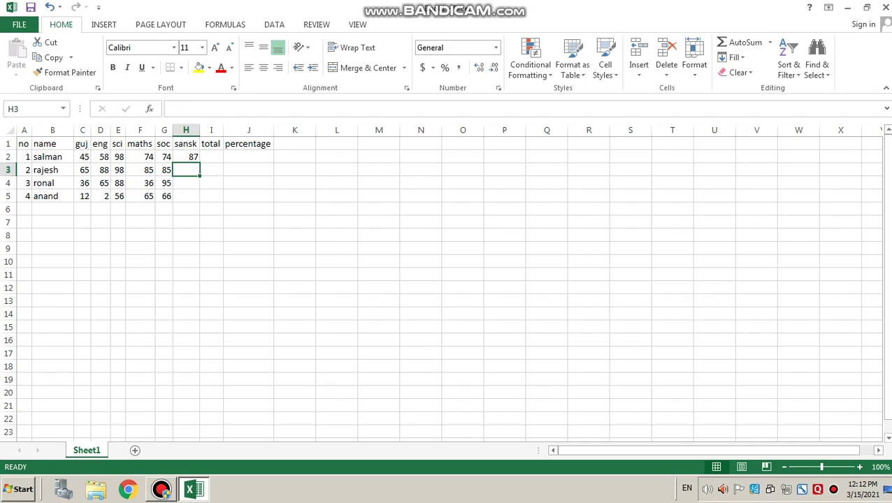
{"action": "type", "text": "98"}
{"action": "key", "text": "Return"}
{"action": "type", "text": "89"}
{"action": "key", "text": "Return"}
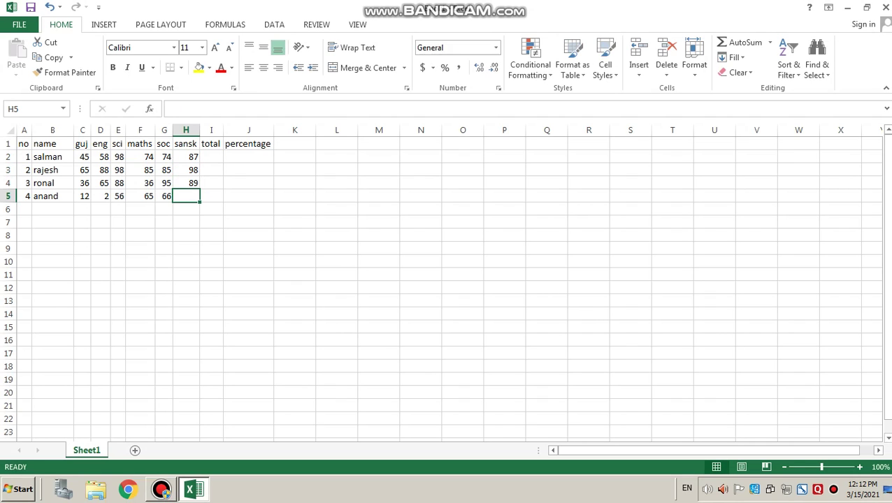
{"action": "type", "text": "95"}
{"action": "key", "text": "Return"}
- Calculate the first student's total in cell I2 with the formula =SUM(C2:H2)
{"action": "key", "text": "Right"}
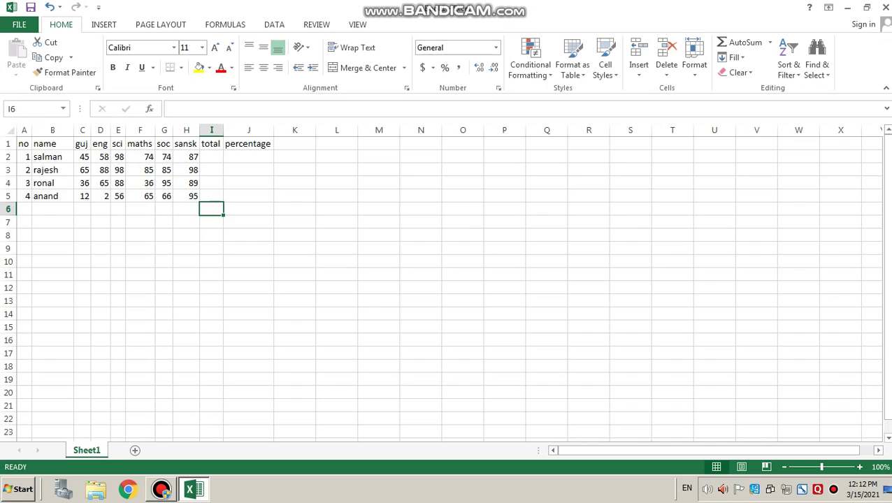
{"action": "key", "text": "Up"}
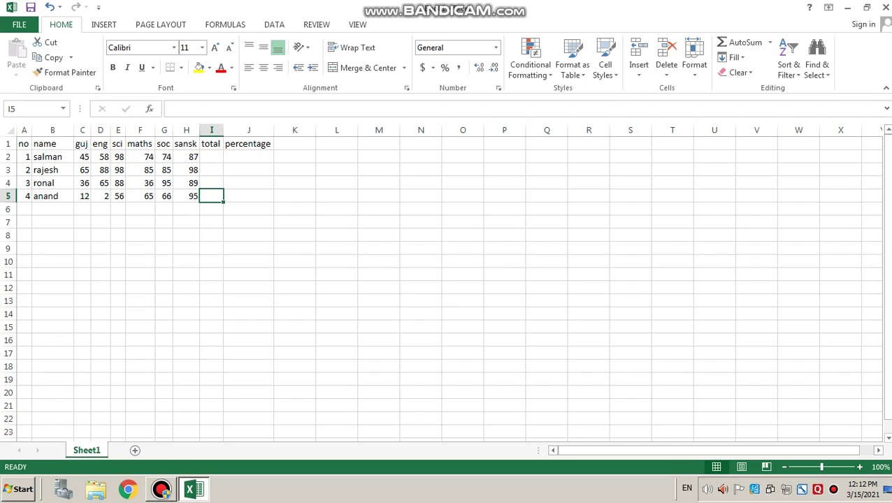
{"action": "left_click", "coordinate": [212, 157]}
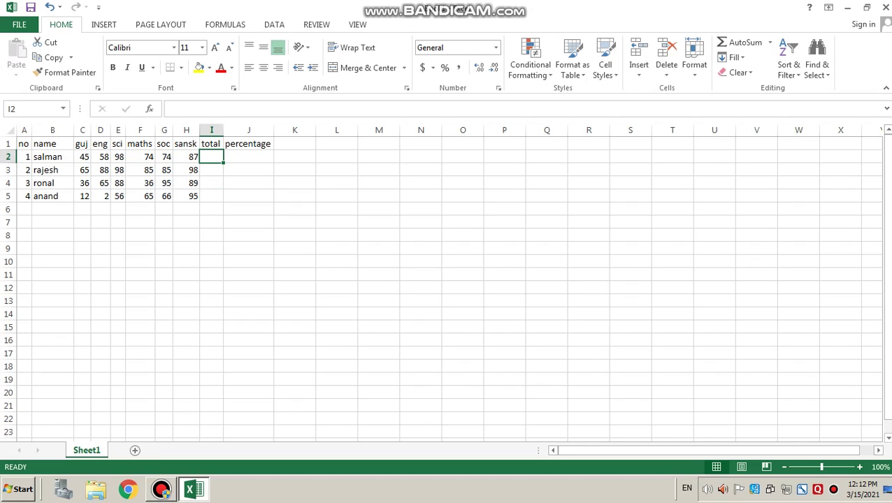
{"action": "type", "text": "="}
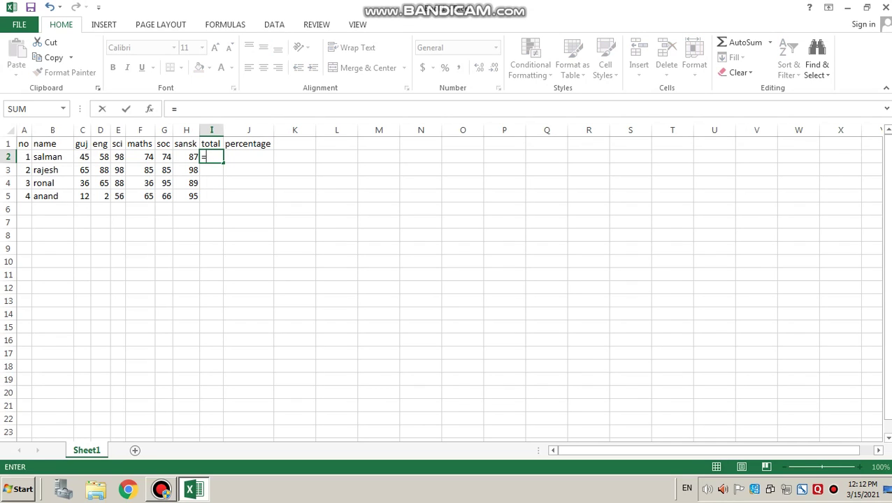
{"action": "type", "text": "sum"}
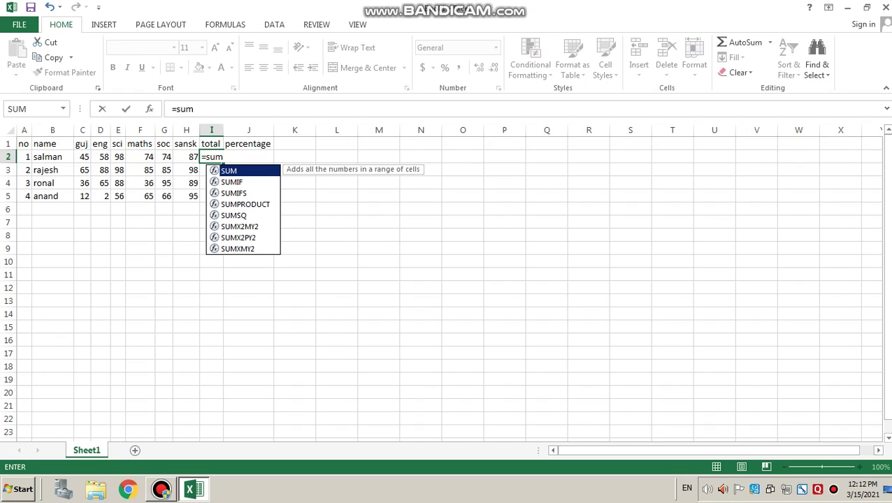
{"action": "type", "text": "("}
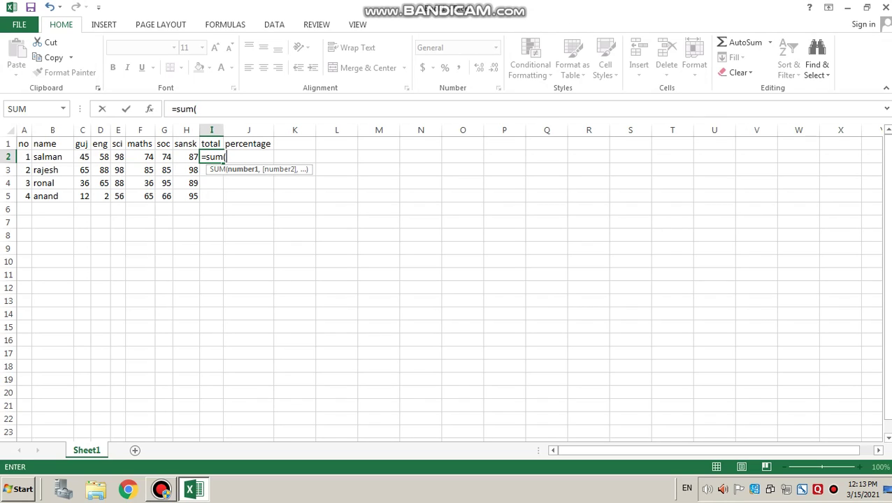
{"action": "left_click", "coordinate": [175, 156]}
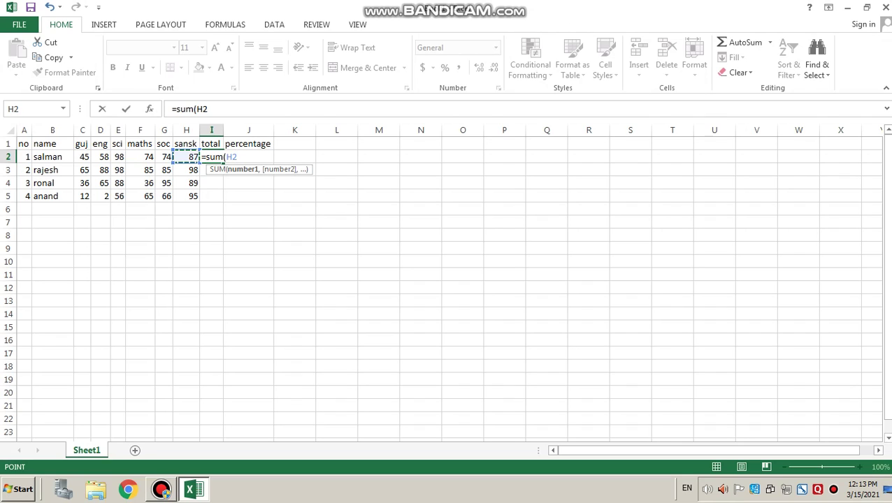
{"action": "left_click_drag", "start_coordinate": [172, 156], "coordinate": [74, 157]}
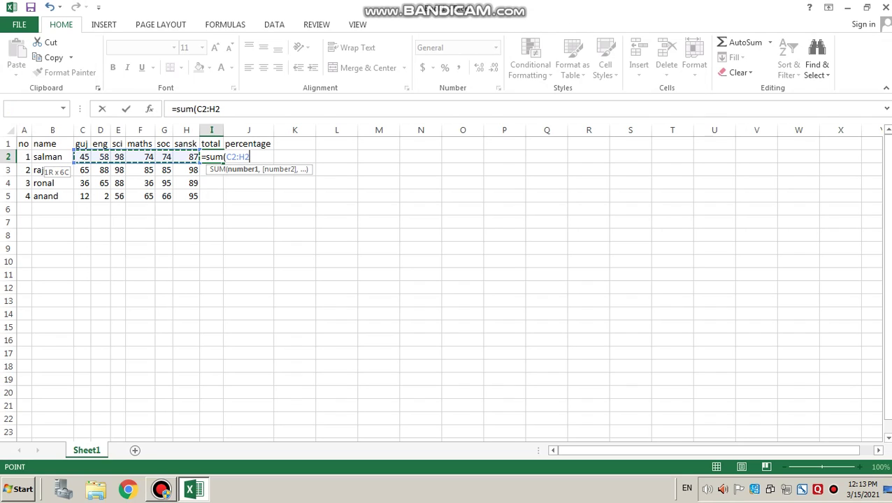
{"action": "type", "text": ")"}
{"action": "key", "text": "Return"}
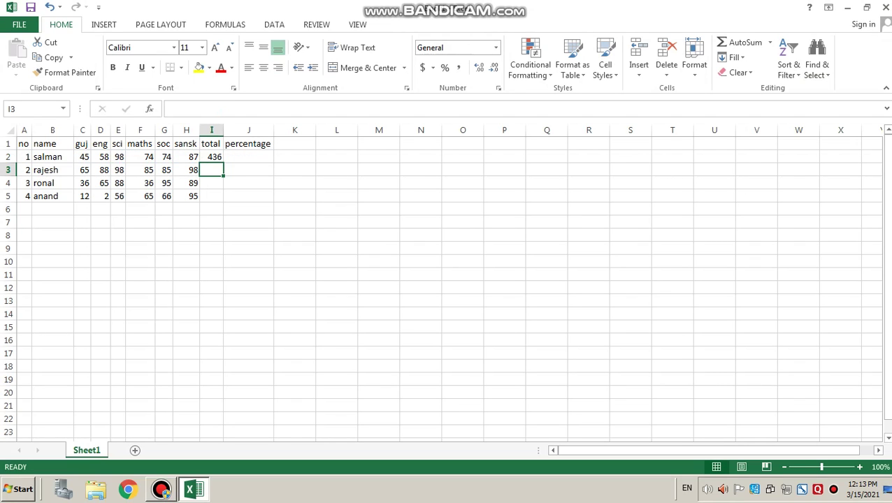
- Fill the total formula from cell I2 down to I5 for the remaining students
{"action": "left_click", "coordinate": [211, 157]}
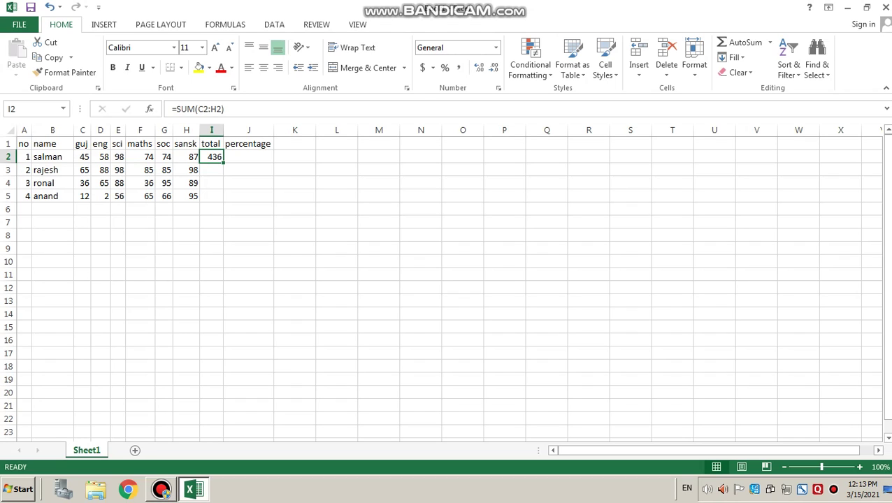
{"action": "left_click_drag", "start_coordinate": [224, 163], "coordinate": [224, 202]}
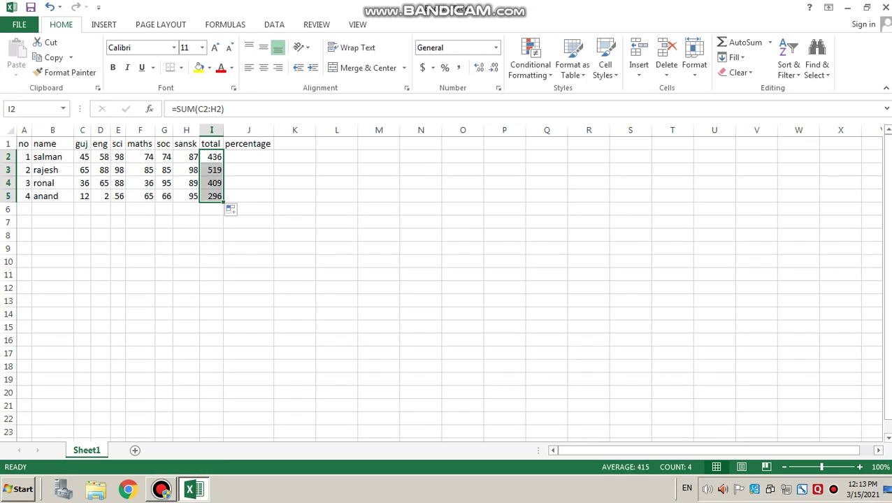
{"action": "left_click", "coordinate": [248, 235]}
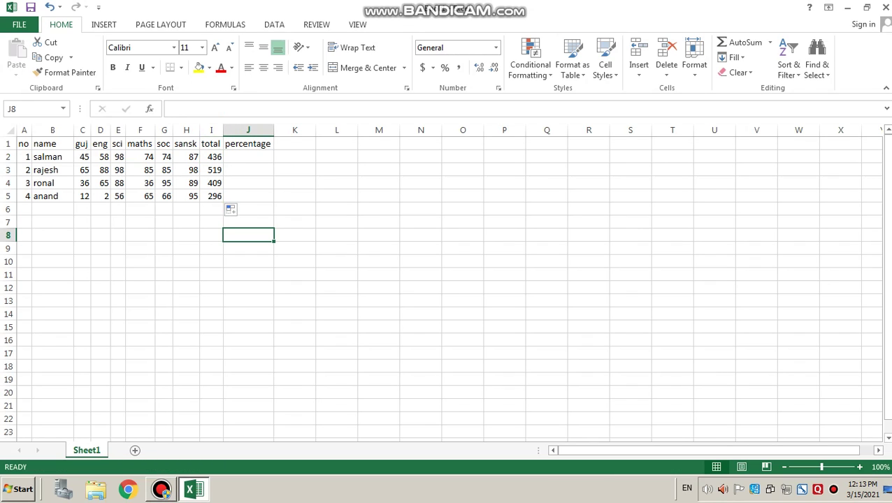
- Calculate the first student's percentage in cell J2 with the formula =AVERAGE(C2:H2)
{"action": "left_click", "coordinate": [249, 156]}
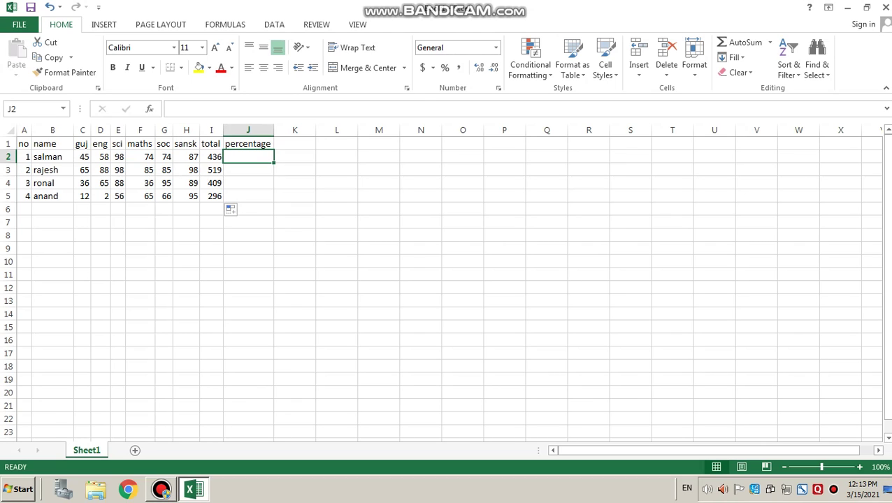
{"action": "type", "text": "=a"}
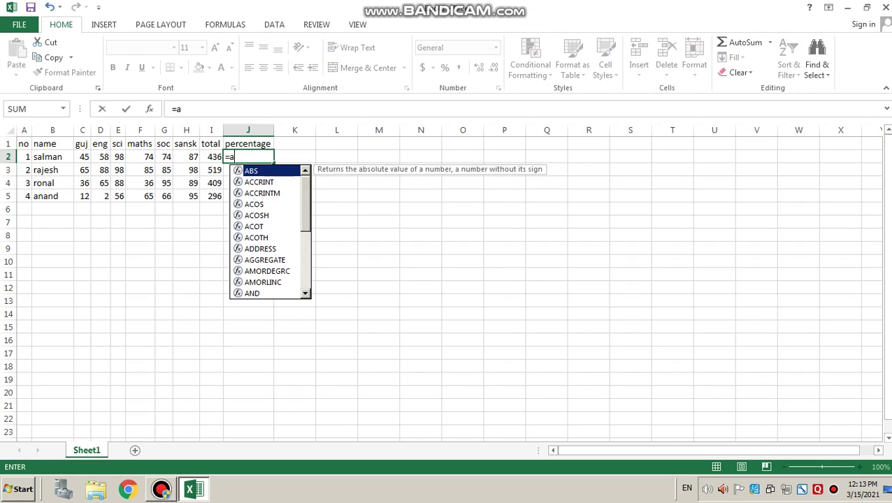
{"action": "type", "text": "verage("}
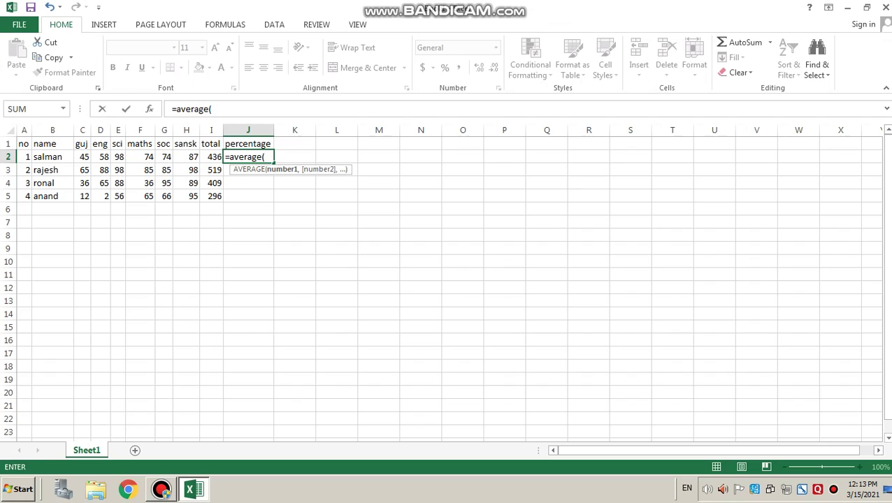
{"action": "key", "text": "Left"}
{"action": "key", "text": "Left"}
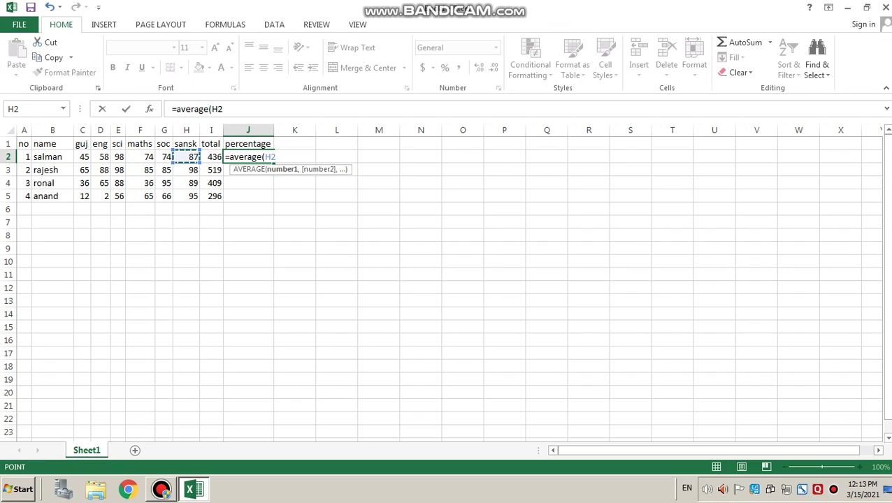
{"action": "key", "text": "shift+Left"}
{"action": "key", "text": "shift+Left"}
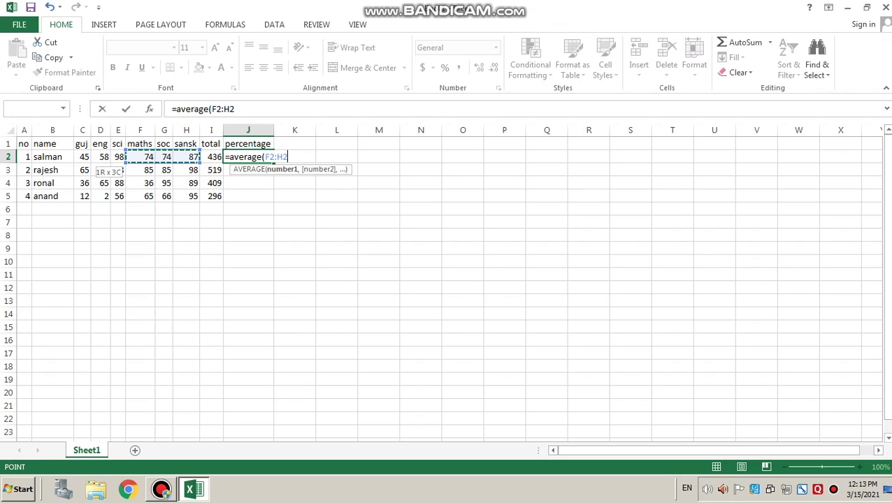
{"action": "key", "text": "shift+Left"}
{"action": "key", "text": "shift+Left"}
{"action": "key", "text": "shift+Left"}
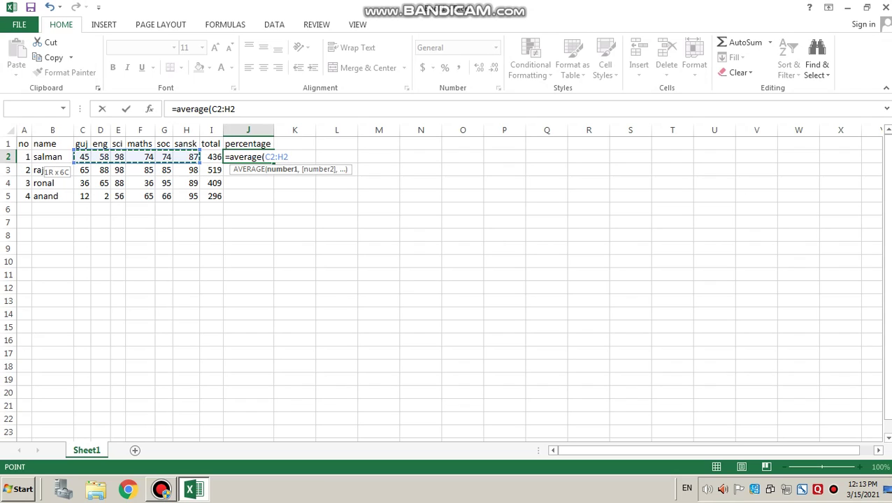
{"action": "type", "text": ")"}
{"action": "key", "text": "Return"}
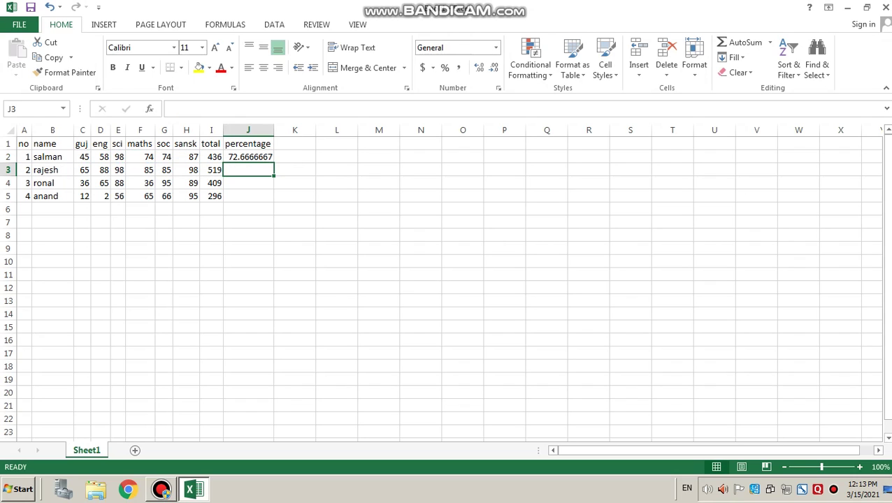
- Fill the percentage formula from cell J2 down to J5 for the other students
{"action": "left_click", "coordinate": [248, 157]}
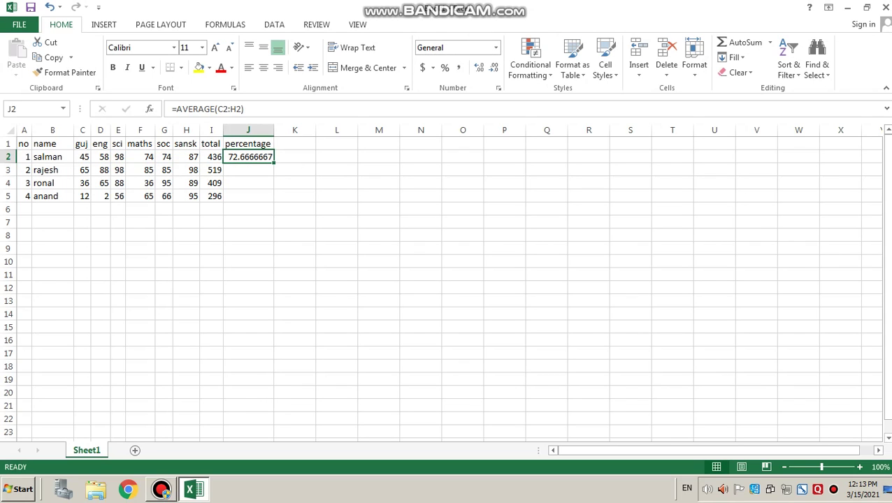
{"action": "left_click_drag", "start_coordinate": [273, 163], "coordinate": [266, 198]}
{"action": "left_click", "coordinate": [379, 353]}
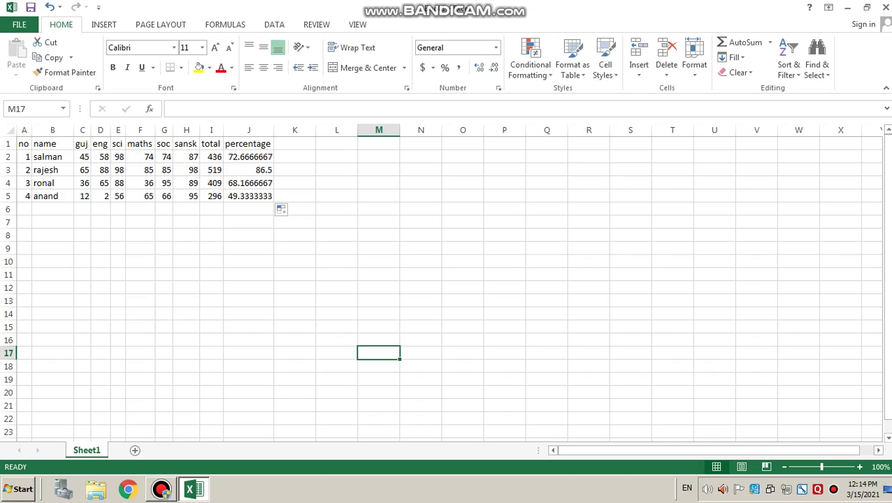
- Insert a clustered column chart of the students' names and subject marks in B1:H5
{"action": "left_click", "coordinate": [52, 143]}
{"action": "left_click_drag", "start_coordinate": [52, 143], "coordinate": [186, 196]}
{"action": "left_click", "coordinate": [104, 24]}
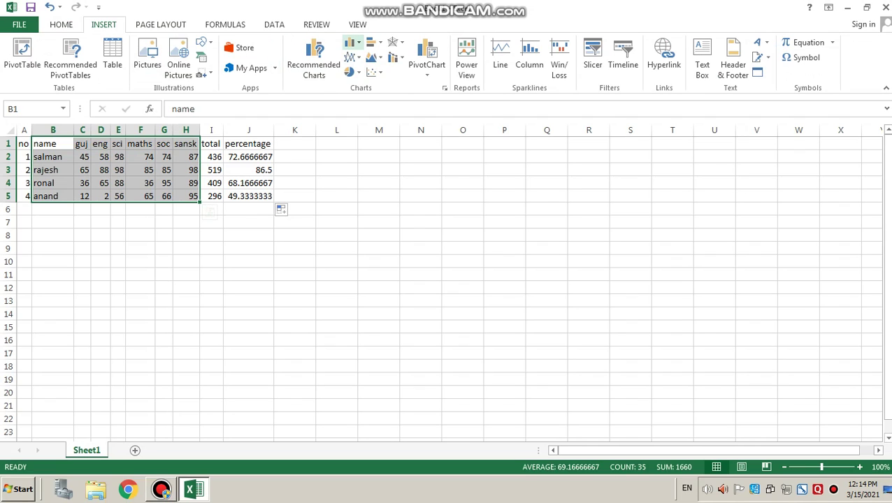
{"action": "left_click", "coordinate": [351, 42]}
{"action": "left_click", "coordinate": [359, 84]}
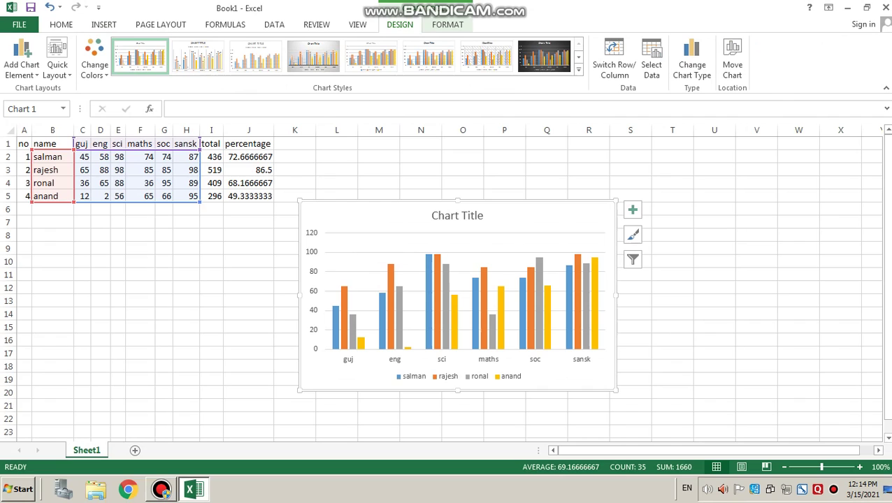
- Add axis titles to both axes of the marks chart
{"action": "left_click", "coordinate": [420, 170]}
{"action": "left_click", "coordinate": [601, 209]}
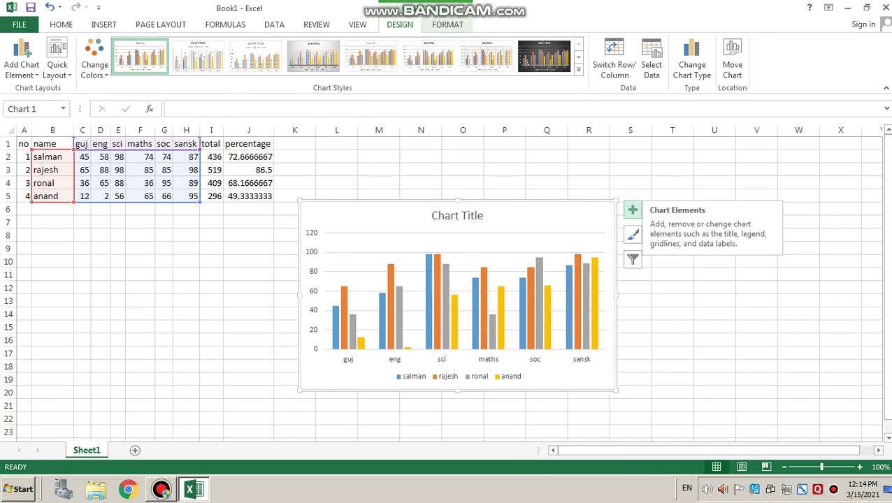
{"action": "left_click", "coordinate": [632, 210]}
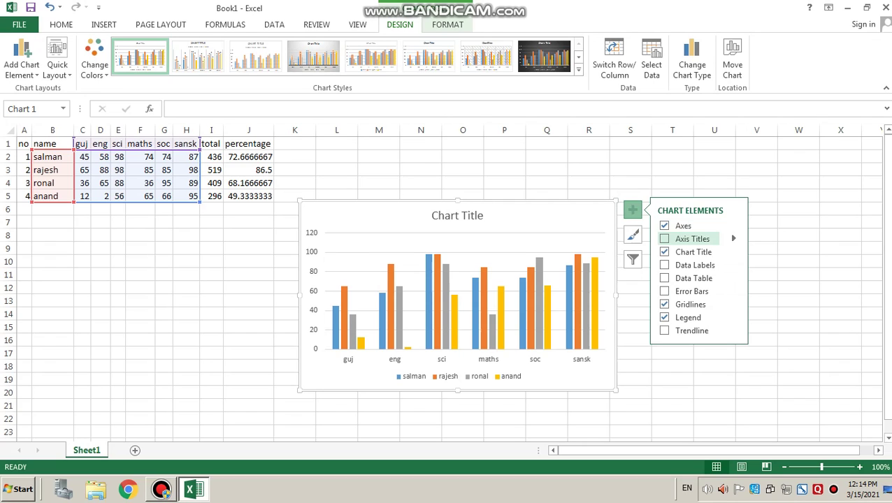
{"action": "left_click", "coordinate": [689, 239]}
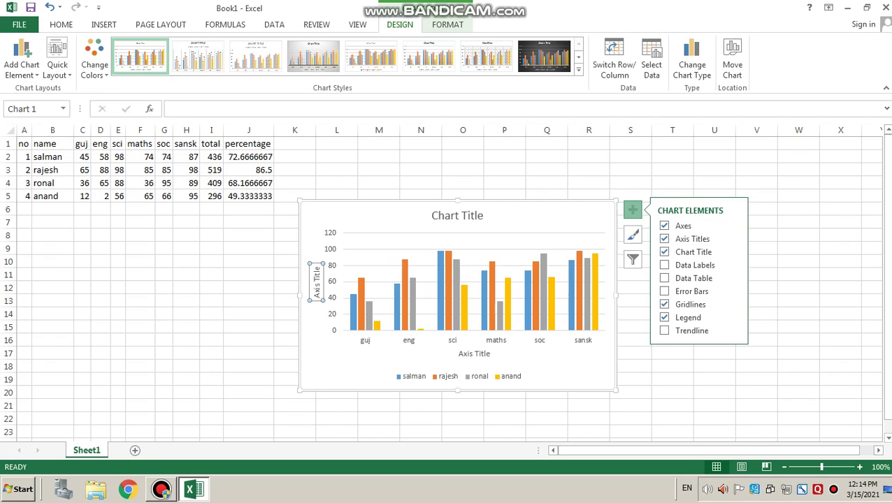
- Replace the chart's title text with STANDARD 10C
{"action": "left_click", "coordinate": [457, 216]}
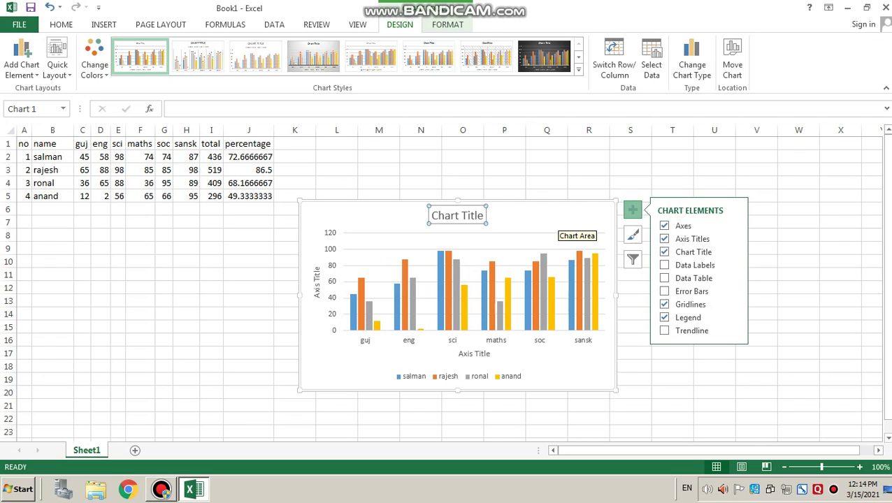
{"action": "type", "text": "st"}
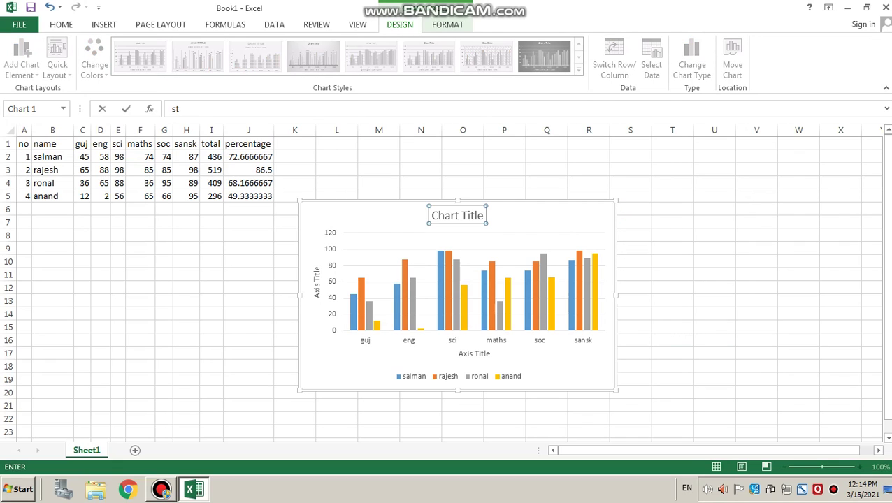
{"action": "key", "text": "Return"}
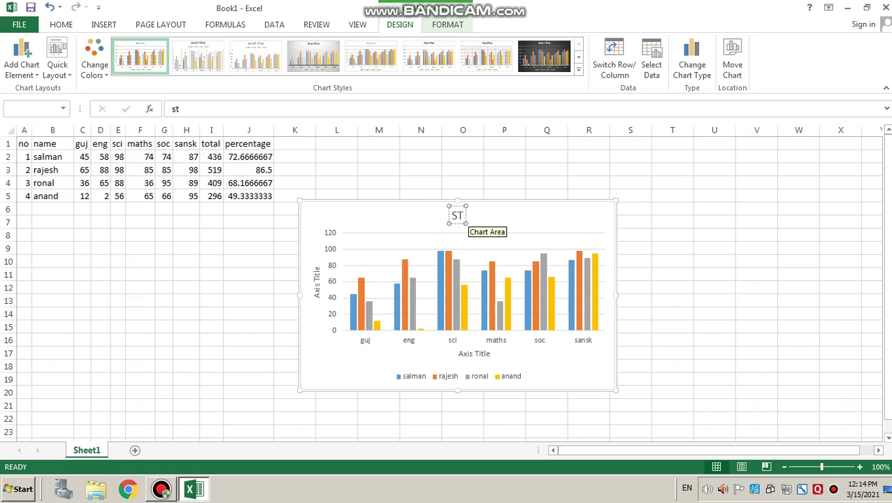
{"action": "type", "text": "andar"}
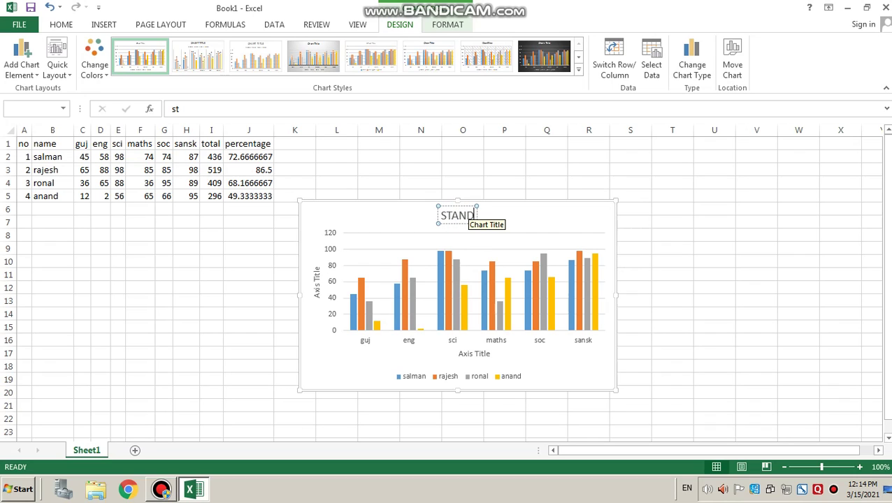
{"action": "type", "text": "d 190"}
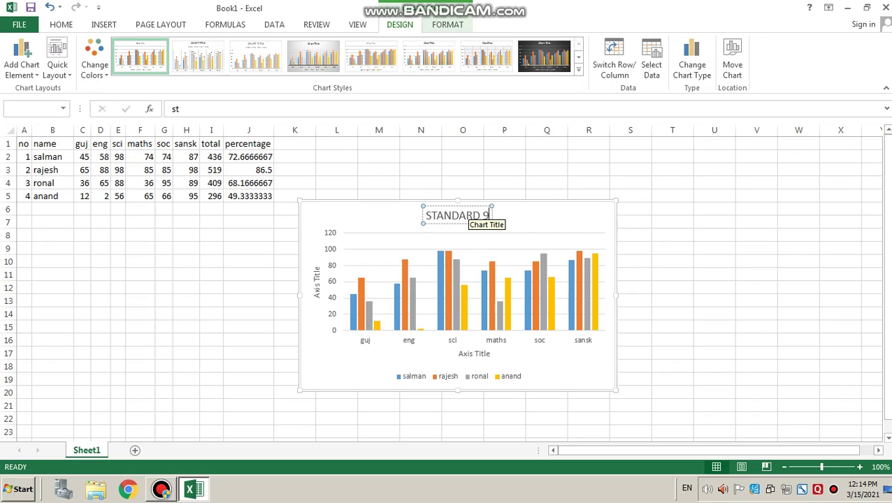
{"action": "key", "text": "BackSpace"}
{"action": "key", "text": "BackSpace"}
{"action": "type", "text": "0"}
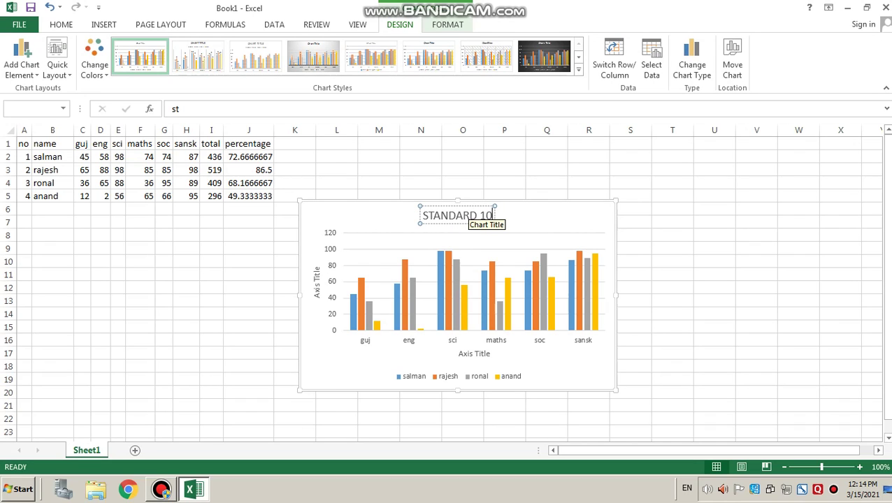
{"action": "type", "text": "C"}
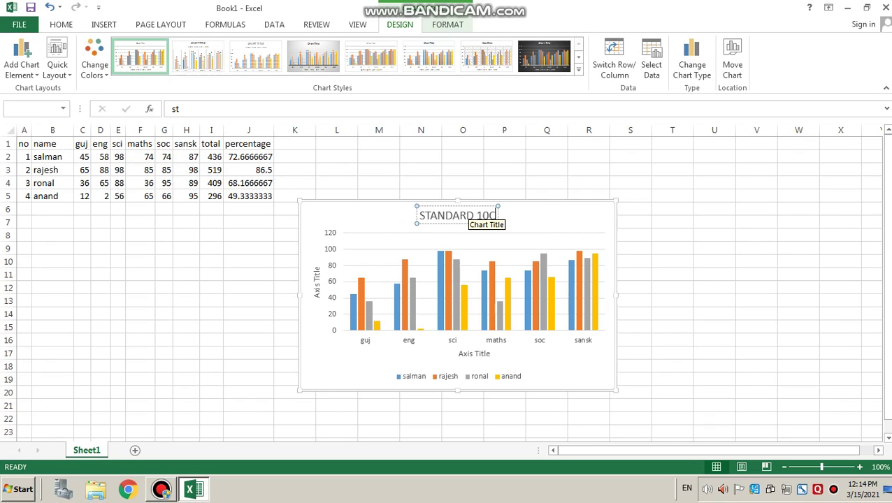
- Add a second line reading MARK SHEET to the chart title and deselect the chart
{"action": "key", "text": "Return"}
{"action": "type", "text": "MAR"}
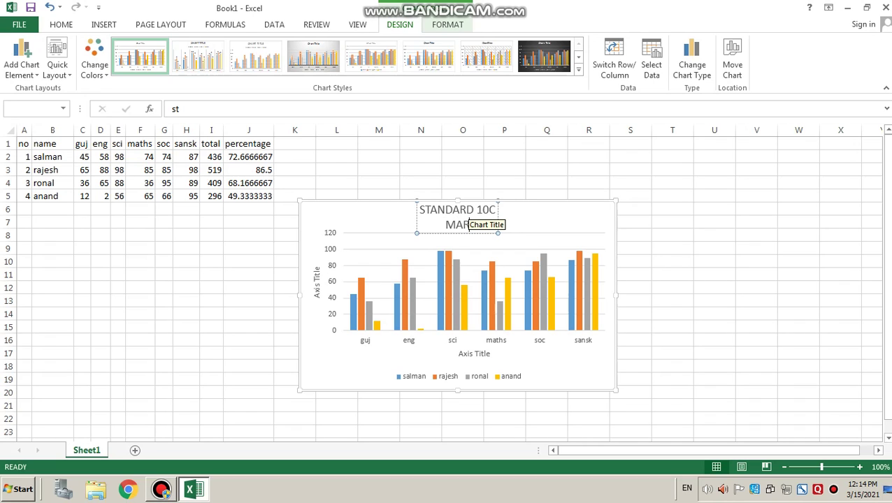
{"action": "type", "text": "K SHEET"}
{"action": "left_click", "coordinate": [672, 260]}
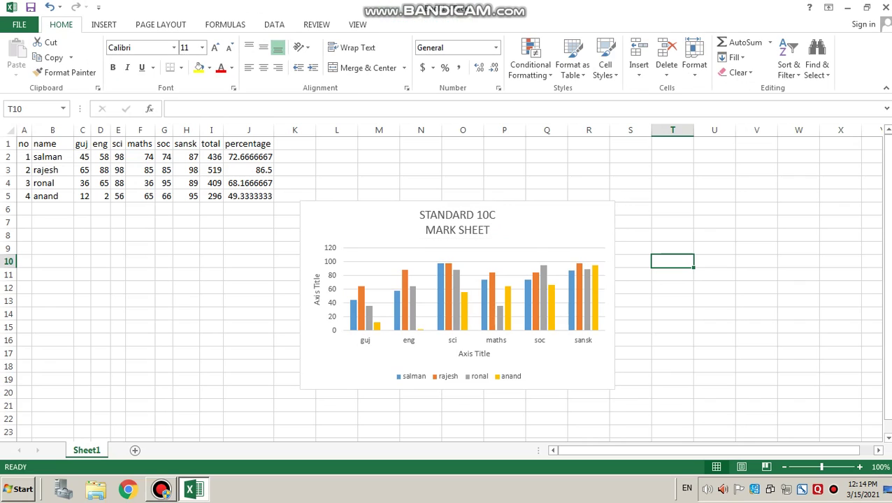
- Set the chart's vertical axis title to MARK and its horizontal axis title to NAME, leaving the chart deselected
{"action": "double_click", "coordinate": [316, 290]}
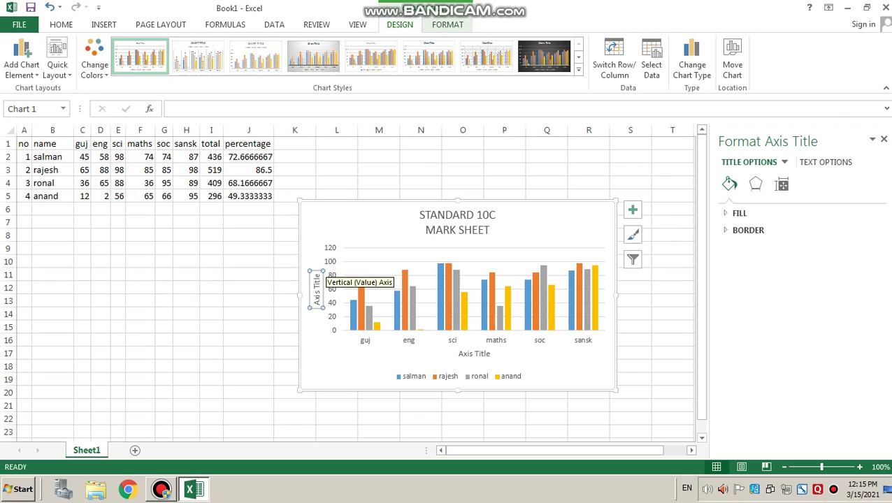
{"action": "type", "text": "MARK"}
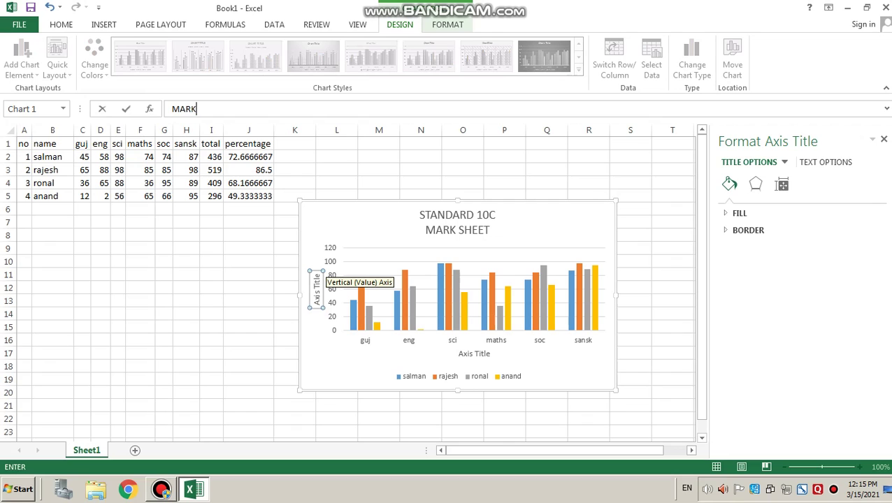
{"action": "key", "text": "Return"}
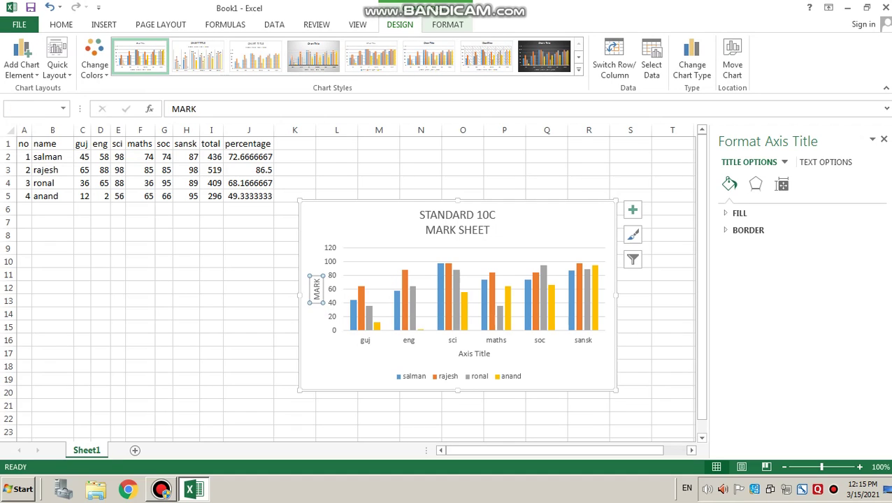
{"action": "left_click", "coordinate": [474, 354]}
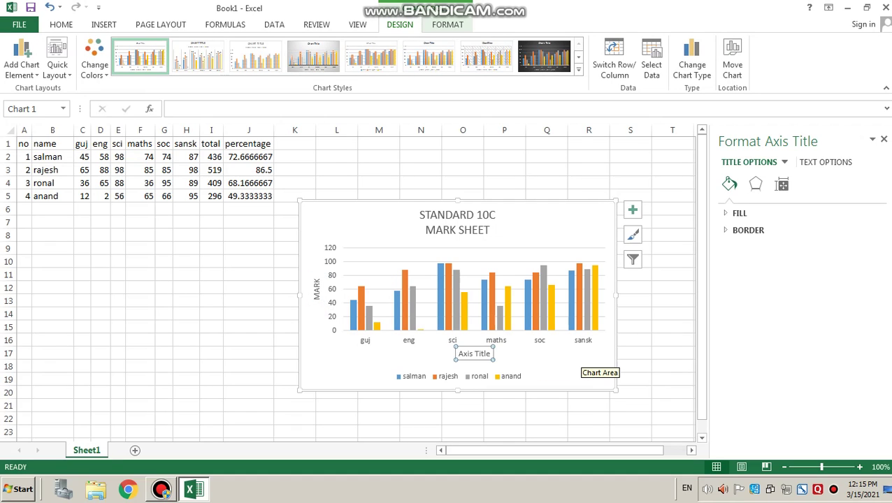
{"action": "type", "text": "NAME"}
{"action": "key", "text": "Return"}
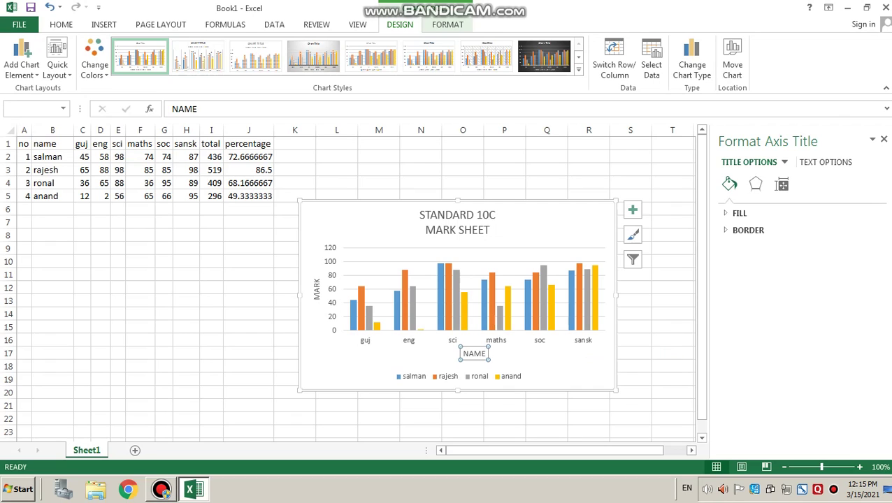
{"action": "left_click", "coordinate": [632, 210]}
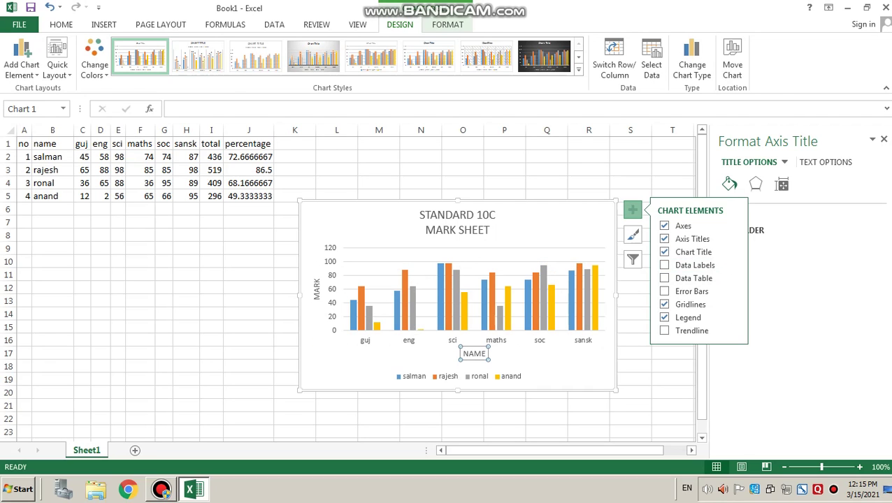
{"action": "left_click", "coordinate": [673, 379]}
- Save the workbook as 10CSEFIL in the Documents library and close Excel
{"action": "left_click", "coordinate": [19, 24]}
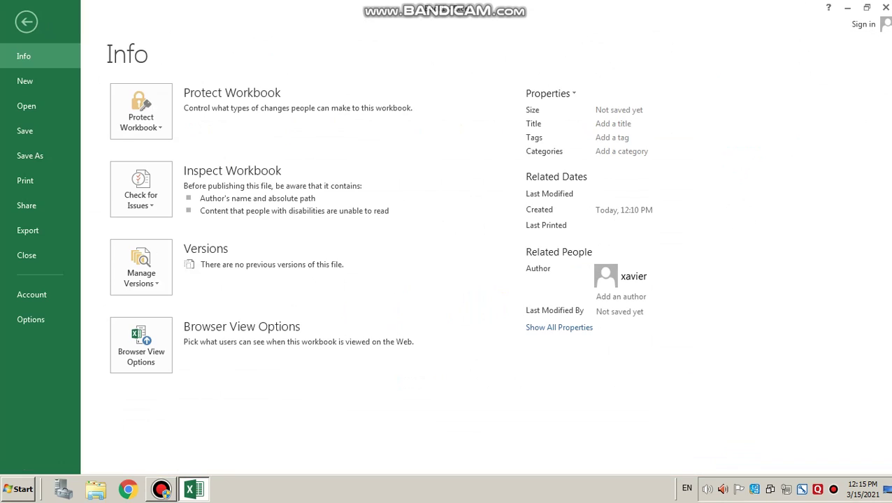
{"action": "left_click", "coordinate": [30, 155]}
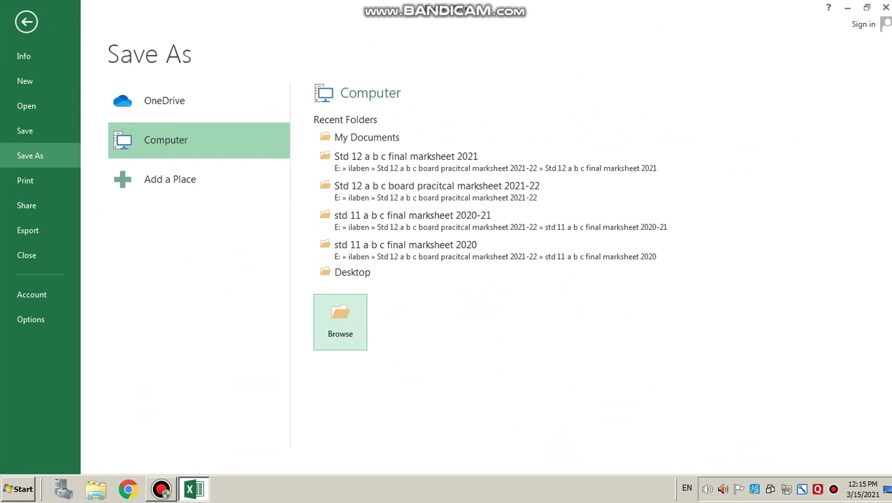
{"action": "left_click", "coordinate": [340, 321]}
{"action": "type", "text": "10C"}
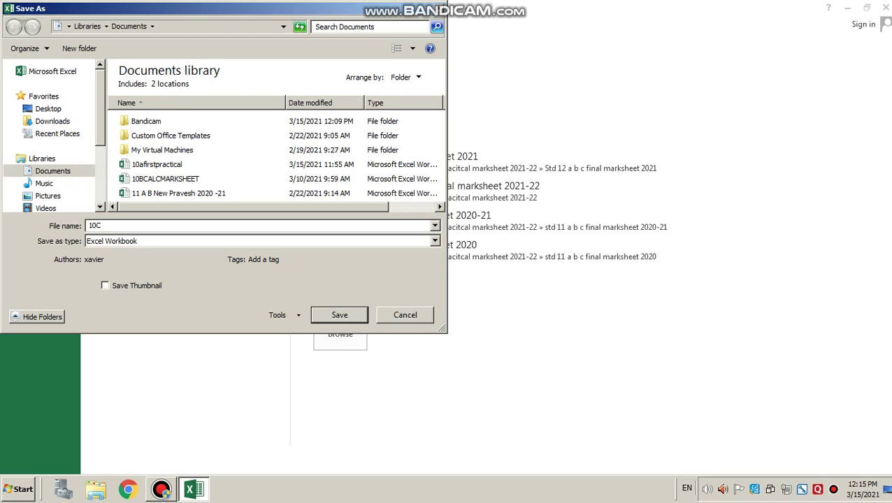
{"action": "type", "text": "SEFIL"}
{"action": "key", "text": "Return"}
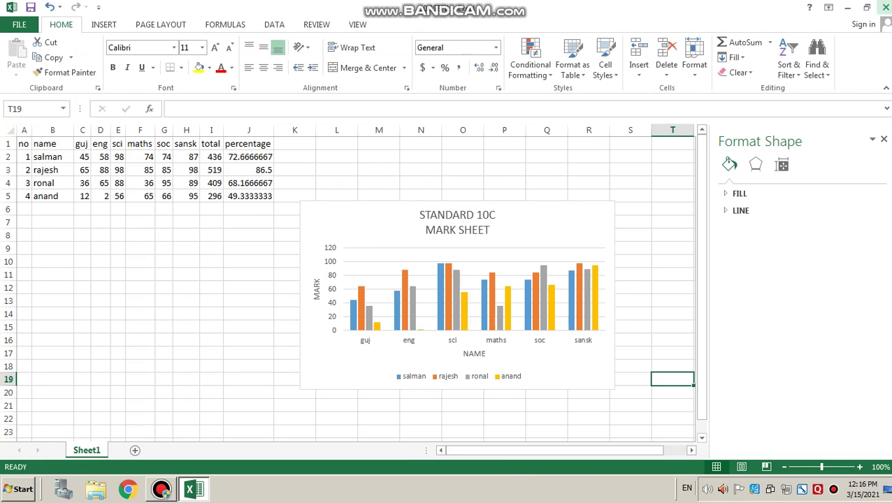
{"action": "key", "text": "alt+F4"}
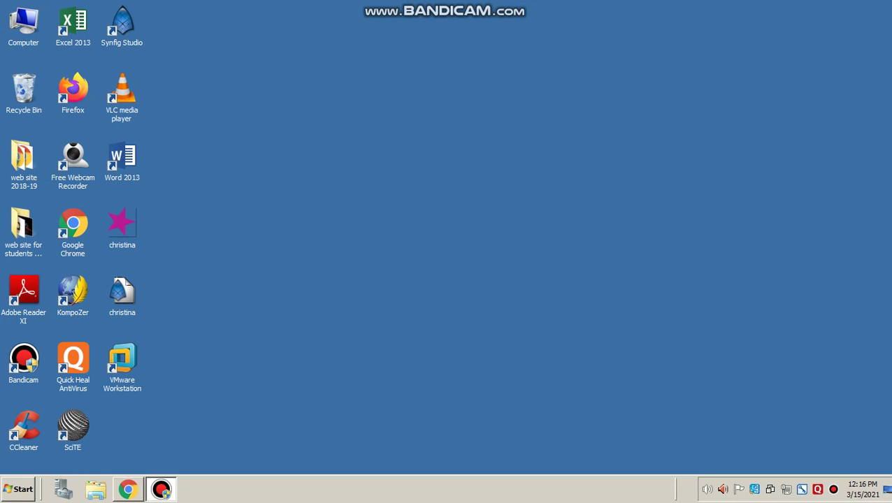